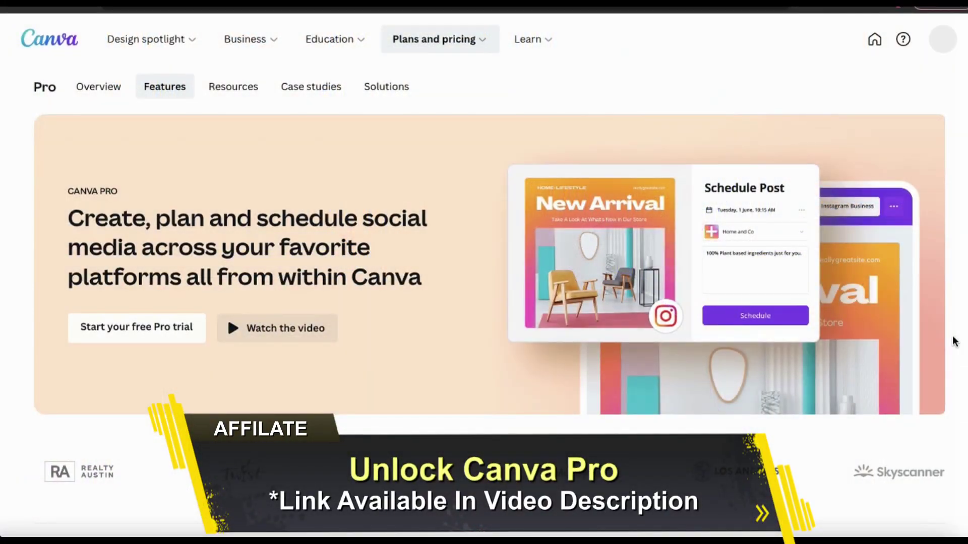
{"action": "scroll", "coordinate": [954, 342], "scroll_direction": "down", "scroll_amount": 6}
{"action": "scroll", "coordinate": [954, 342], "scroll_direction": "down", "scroll_amount": 3}
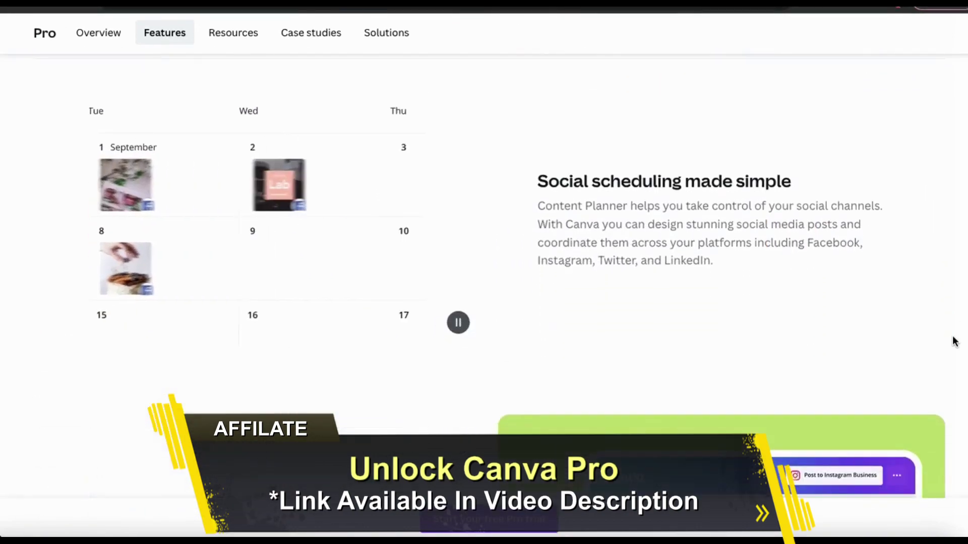
{"action": "scroll", "coordinate": [954, 342], "scroll_direction": "down", "scroll_amount": 1}
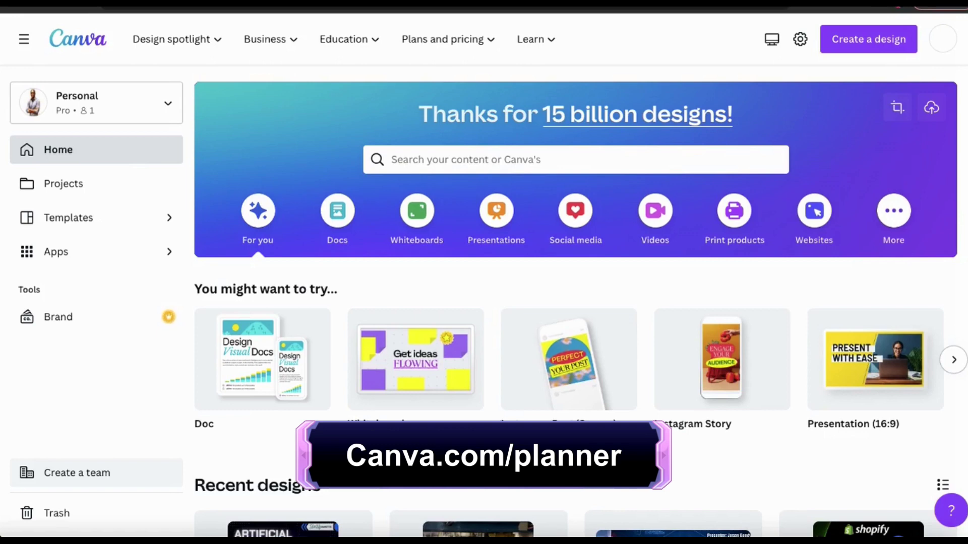
- Open the Content Planner at canva.com/planner, browse ahead to March 2023 and return to February 2023
{"action": "key", "text": "Return"}
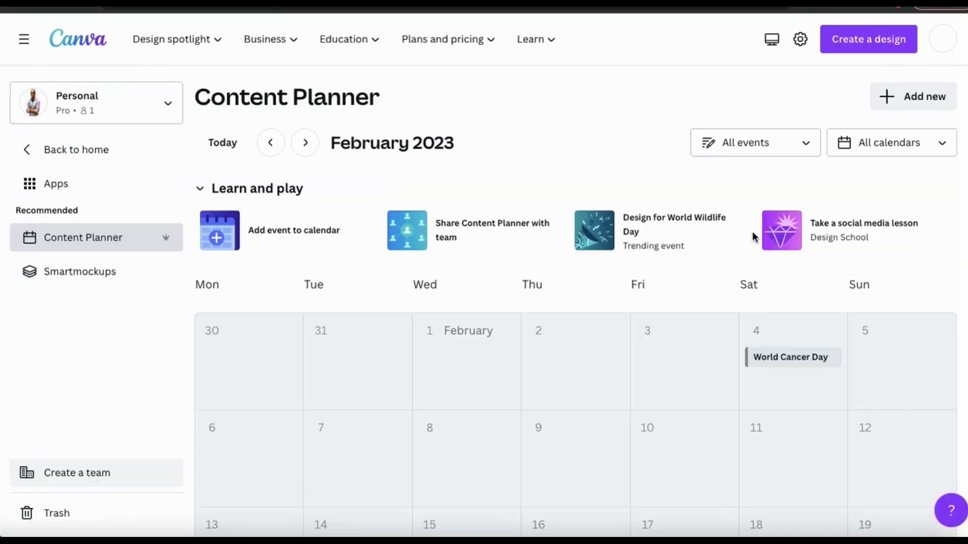
{"action": "left_click", "coordinate": [301, 147]}
{"action": "left_click", "coordinate": [301, 146]}
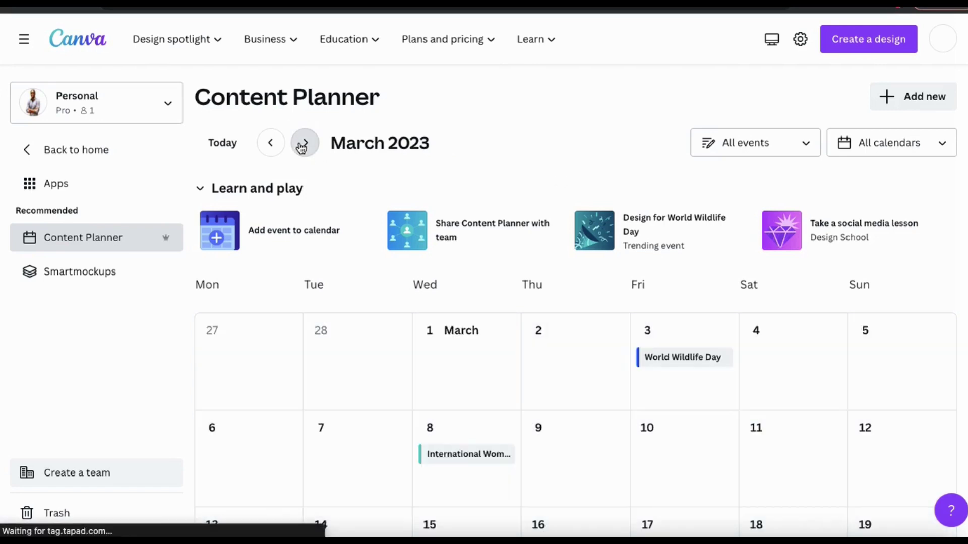
{"action": "left_click", "coordinate": [274, 147]}
{"action": "left_click", "coordinate": [273, 147]}
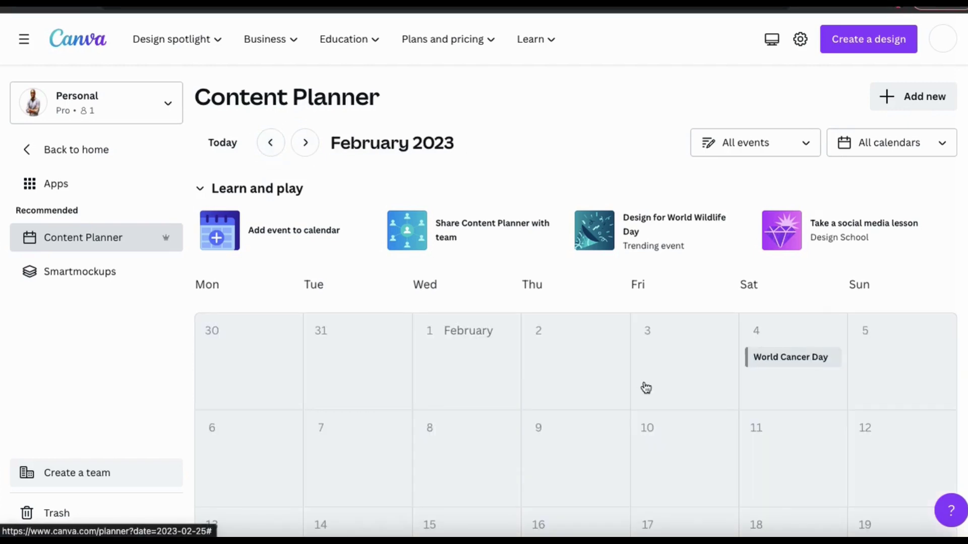
- Start a new post on February 22 and choose Facebook Page as its channel
{"action": "left_click", "coordinate": [916, 110]}
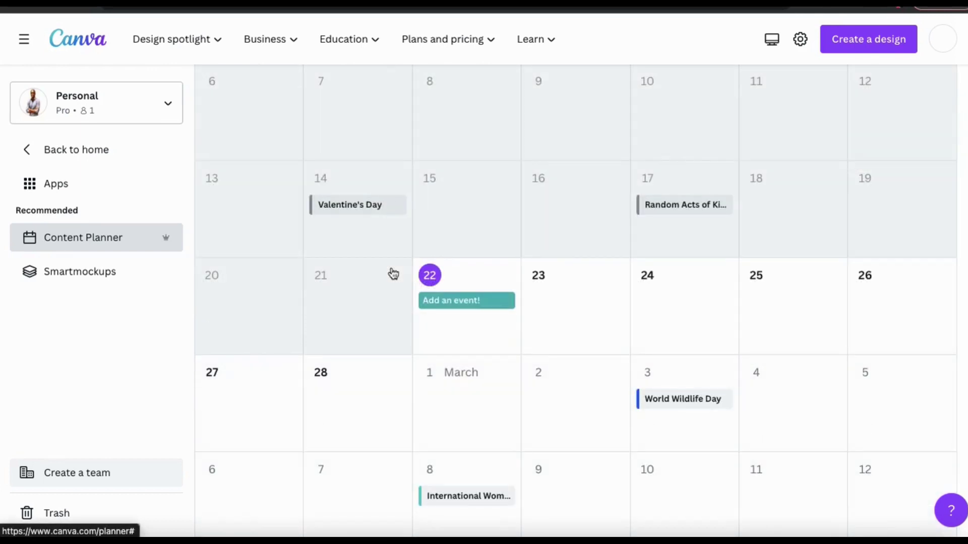
{"action": "mouse_move", "coordinate": [503, 274]}
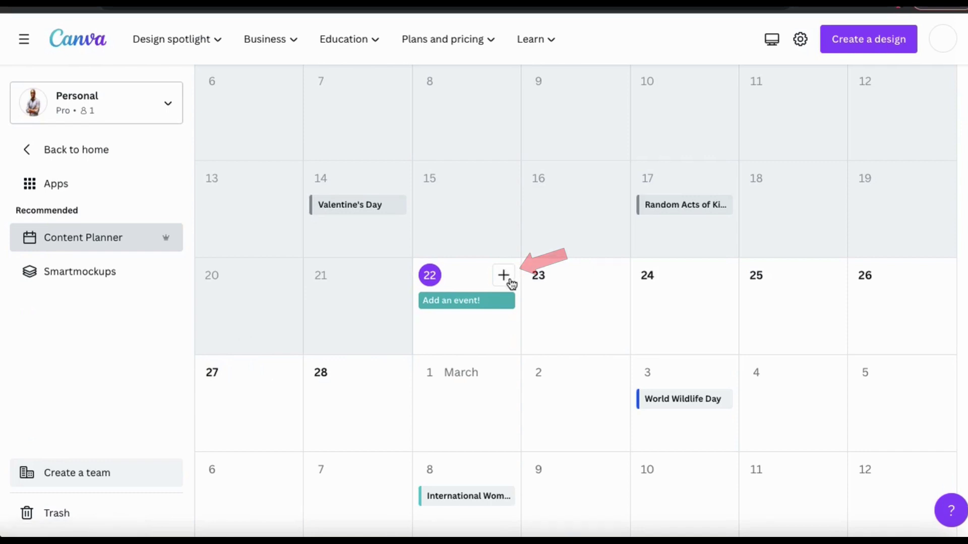
{"action": "left_click", "coordinate": [507, 277]}
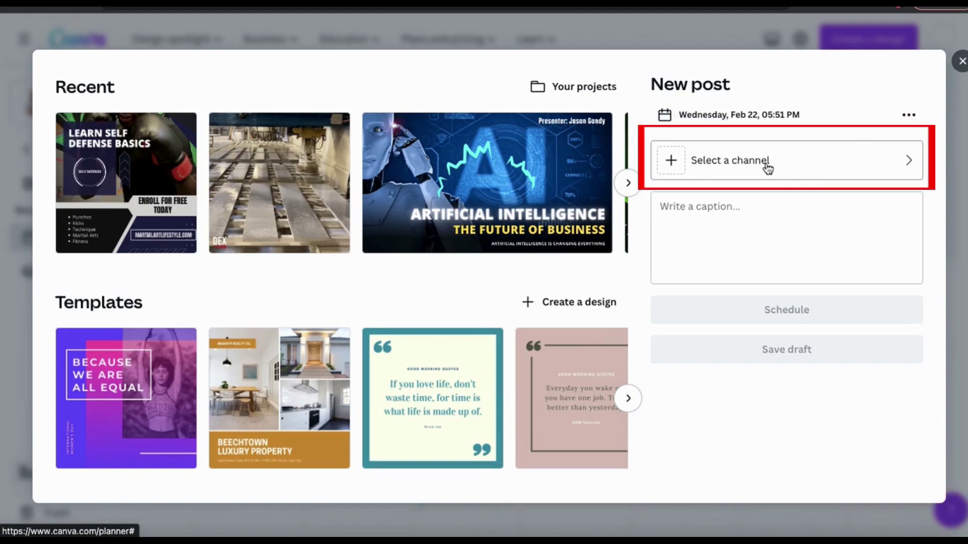
{"action": "left_click", "coordinate": [804, 170]}
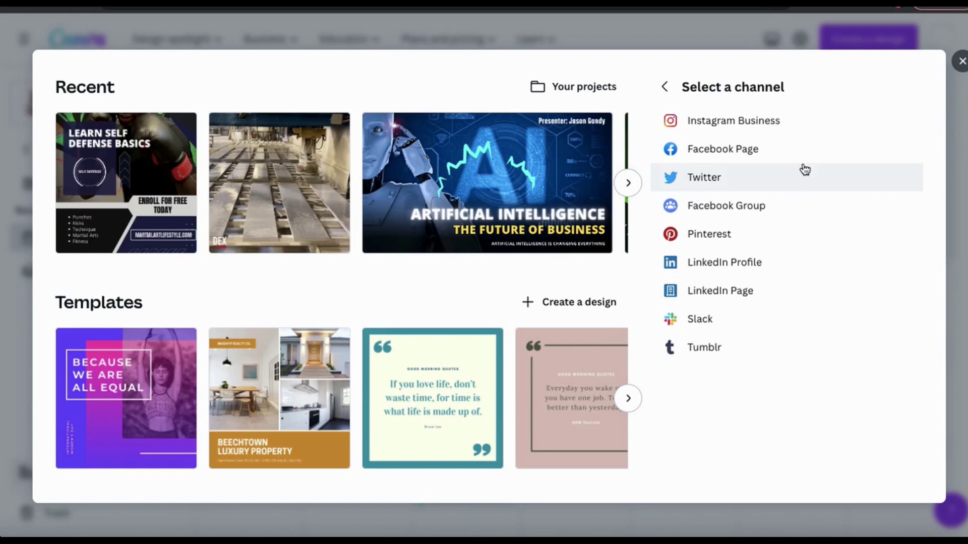
{"action": "left_click", "coordinate": [804, 156]}
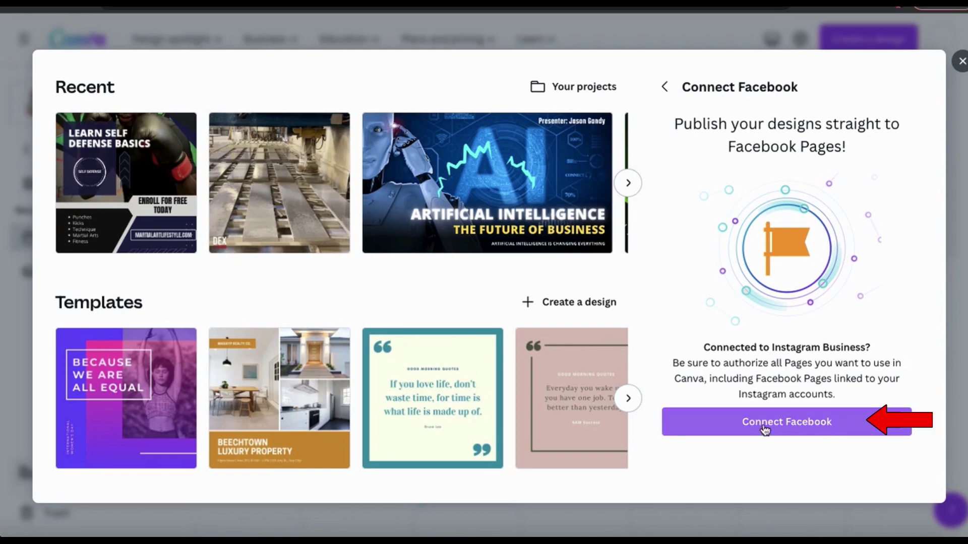
- Start connecting Facebook and continue with the owner's own Facebook account
{"action": "left_click", "coordinate": [789, 429]}
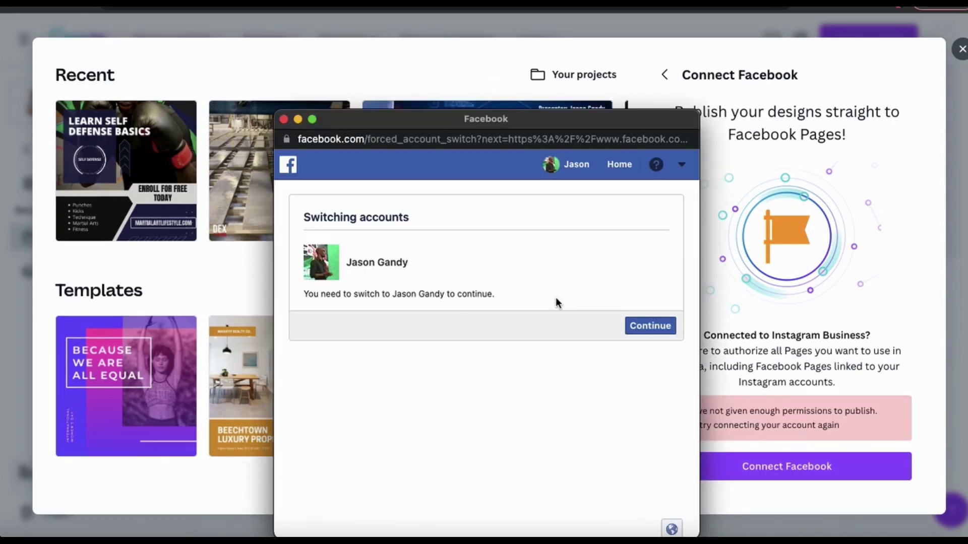
{"action": "left_click", "coordinate": [639, 331]}
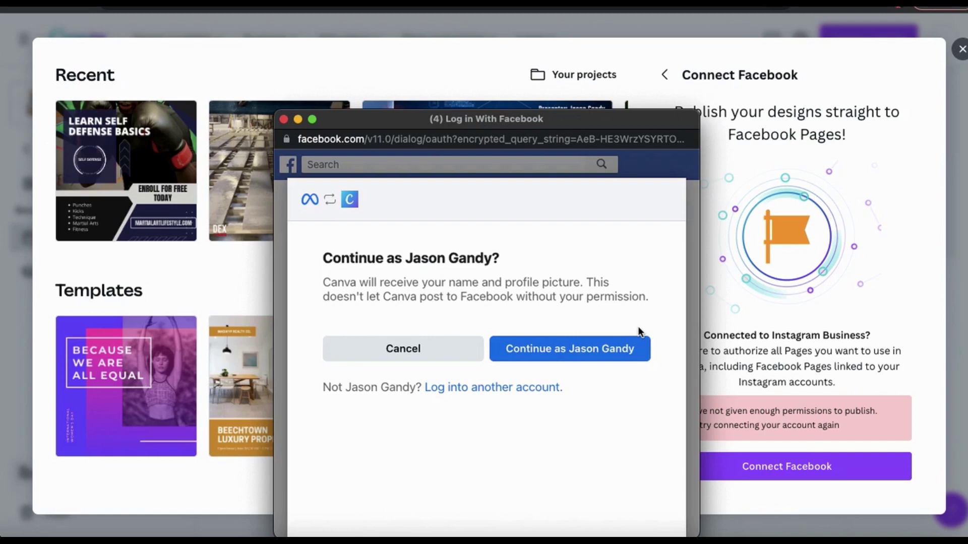
{"action": "left_click", "coordinate": [630, 352]}
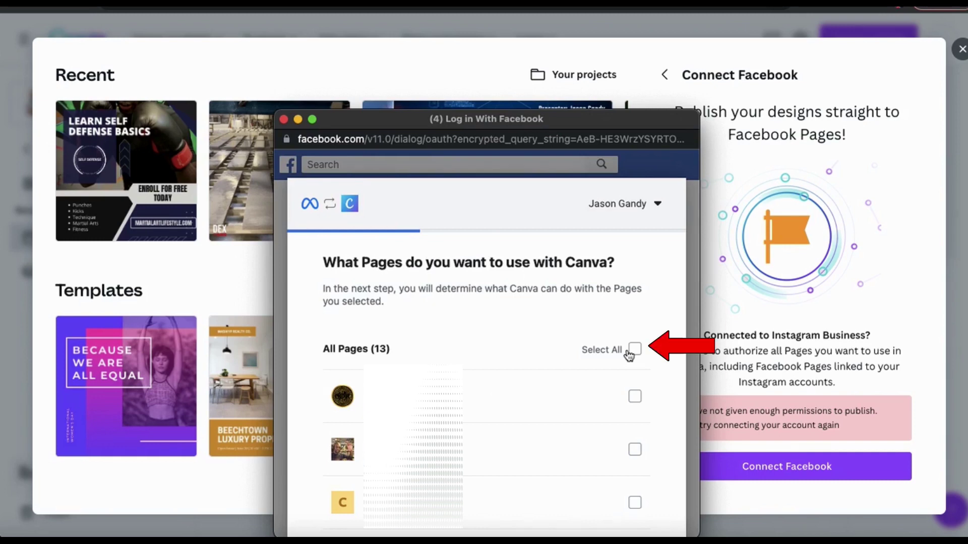
- Select the Quantum Courses, DEX by GATE, Martial Art Lifestyle and Quantum Designs pages for use with Canva
{"action": "scroll", "coordinate": [636, 370], "scroll_direction": "down", "scroll_amount": 5}
{"action": "left_click", "coordinate": [636, 370]}
{"action": "scroll", "coordinate": [639, 440], "scroll_direction": "down", "scroll_amount": 5}
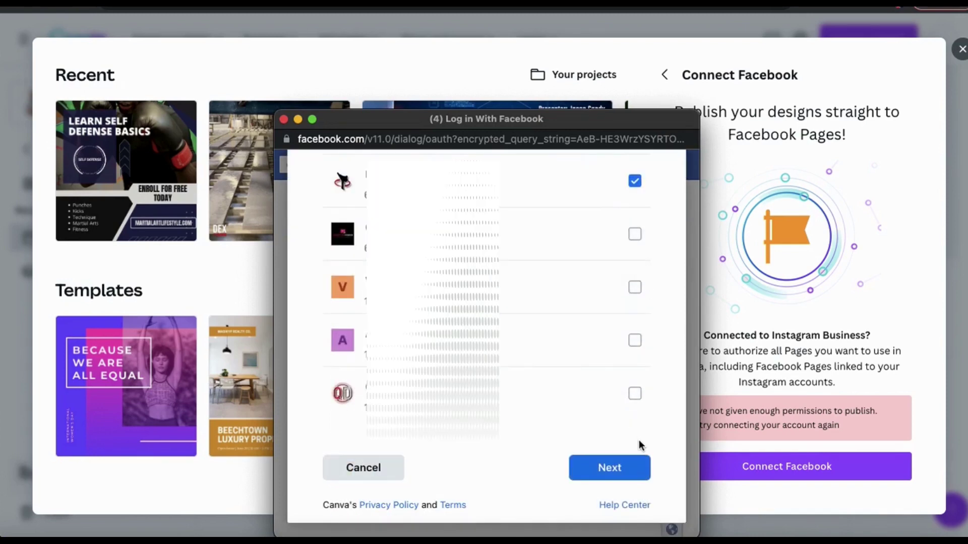
{"action": "left_click", "coordinate": [635, 394]}
{"action": "left_click", "coordinate": [609, 473]}
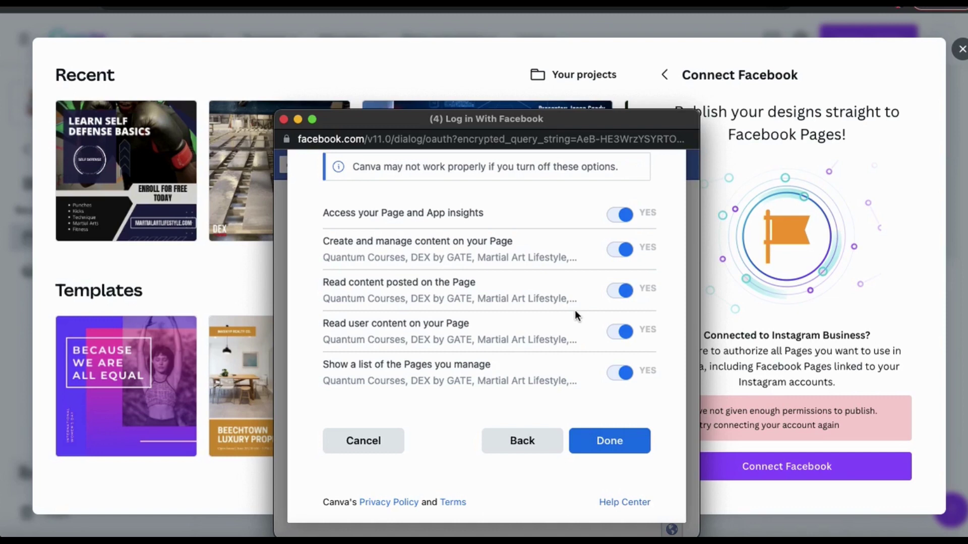
- Grant Canva all the listed Page permissions, finish linking Facebook and close the new post dialog
{"action": "left_click", "coordinate": [613, 442]}
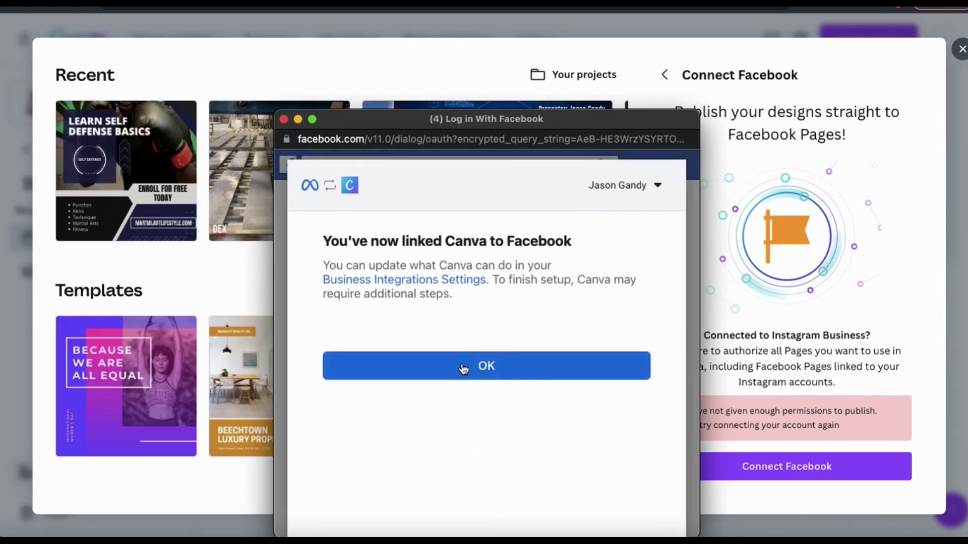
{"action": "left_click", "coordinate": [497, 375]}
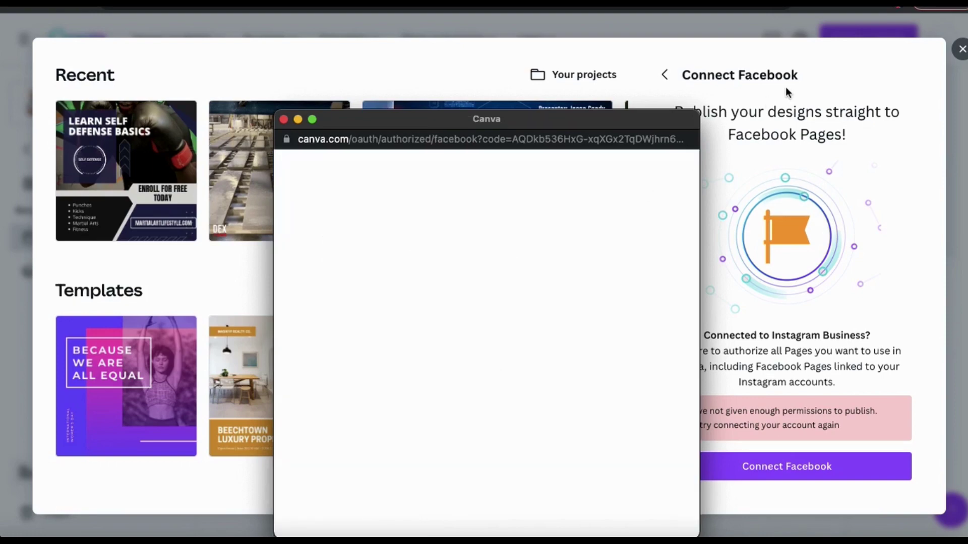
{"action": "left_click", "coordinate": [962, 51]}
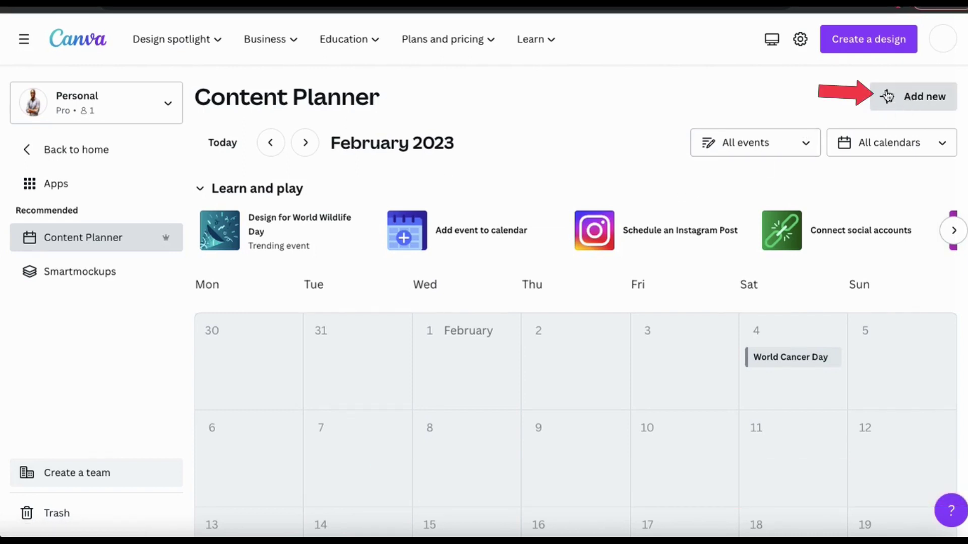
- Add a new post to the planner and set its schedule to Wednesday, February 22 at 05:00 PM
{"action": "left_click", "coordinate": [894, 111]}
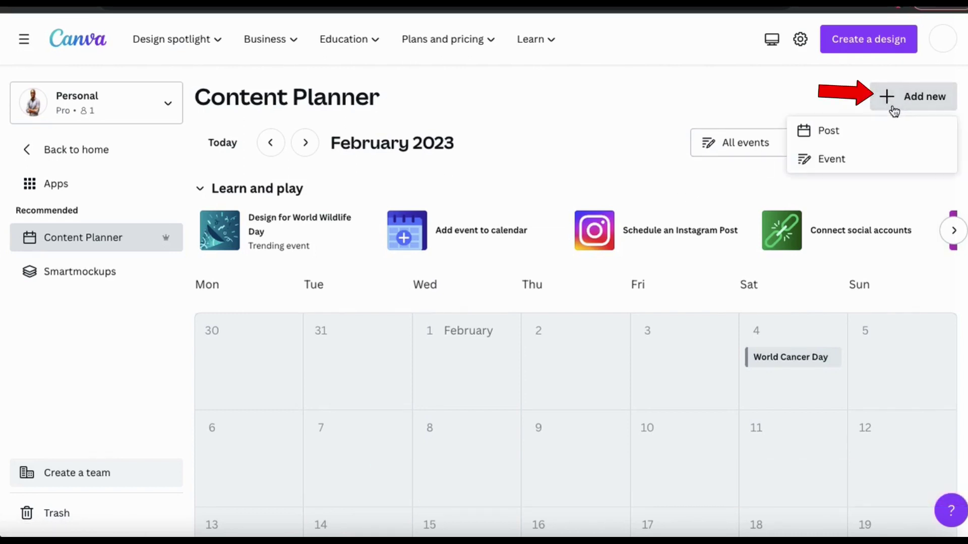
{"action": "left_click", "coordinate": [821, 145]}
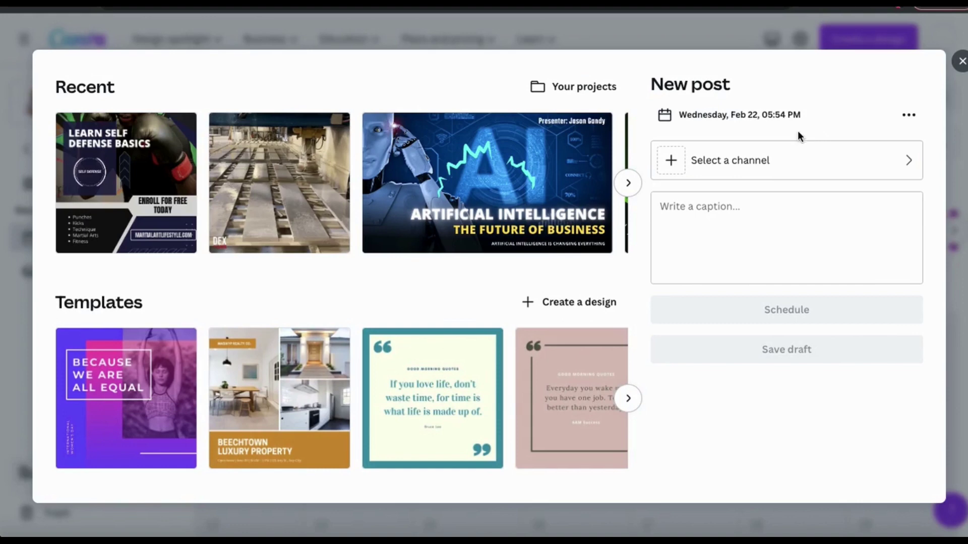
{"action": "left_click", "coordinate": [743, 124]}
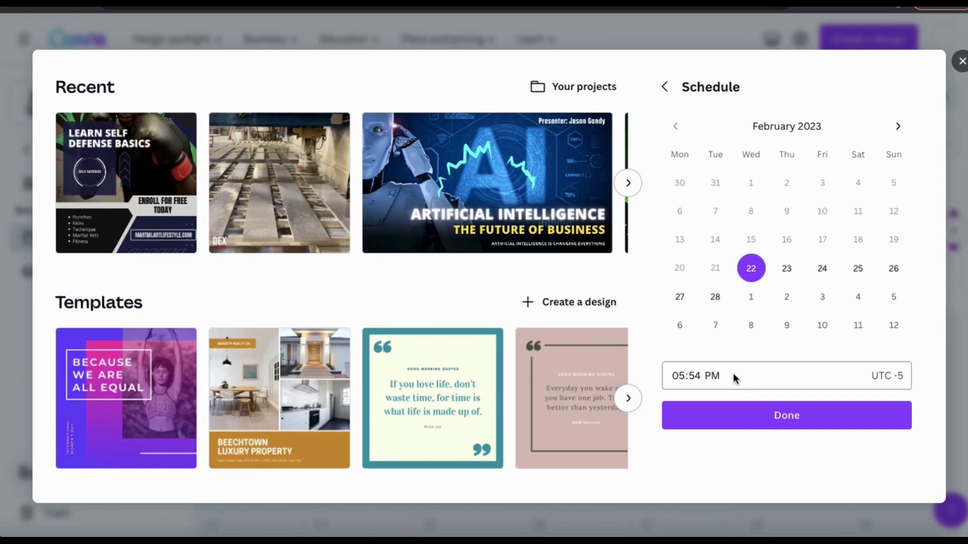
{"action": "left_click", "coordinate": [678, 378]}
{"action": "left_click", "coordinate": [696, 378]}
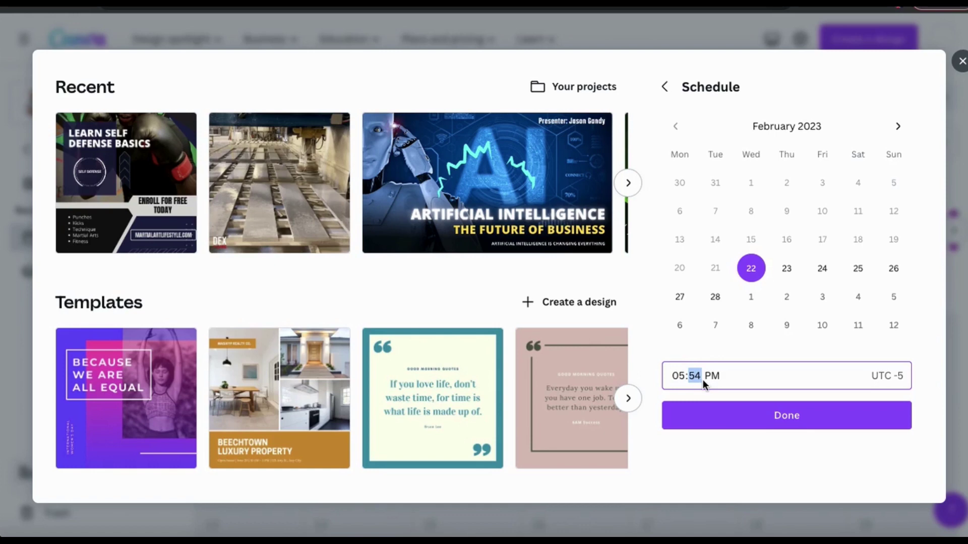
{"action": "left_click", "coordinate": [760, 371]}
{"action": "left_click", "coordinate": [793, 449]}
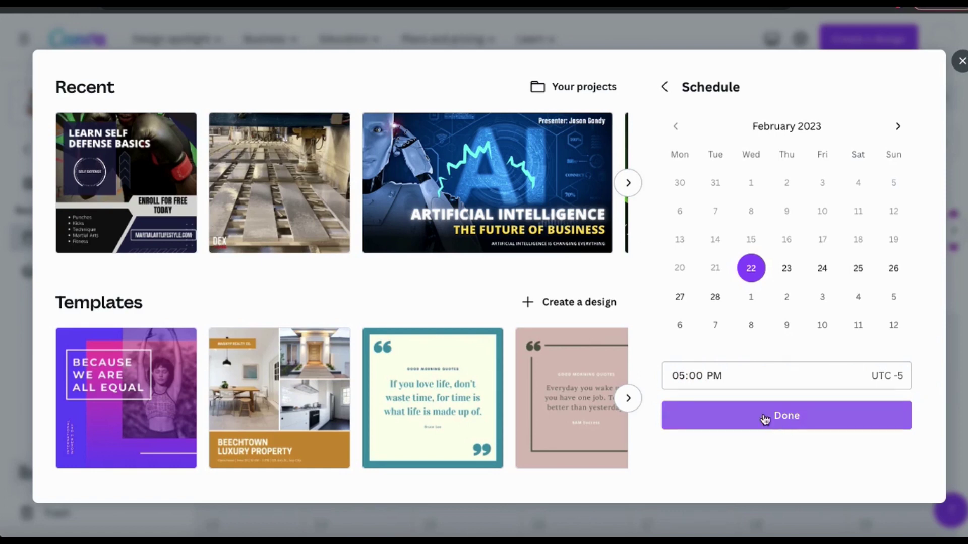
{"action": "left_click", "coordinate": [796, 420]}
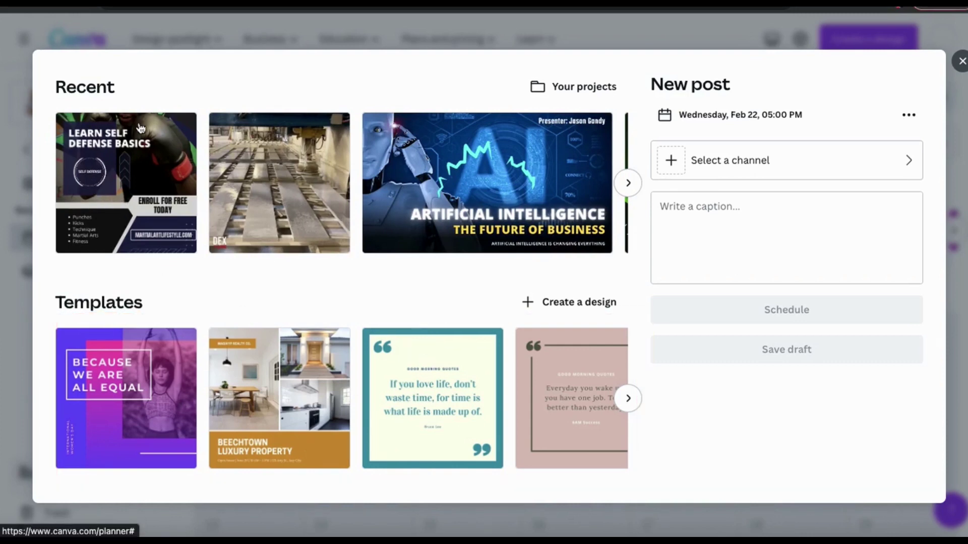
- Use the recent Learn Self Defense Basics design for the post and preview its second page
{"action": "left_click", "coordinate": [130, 194]}
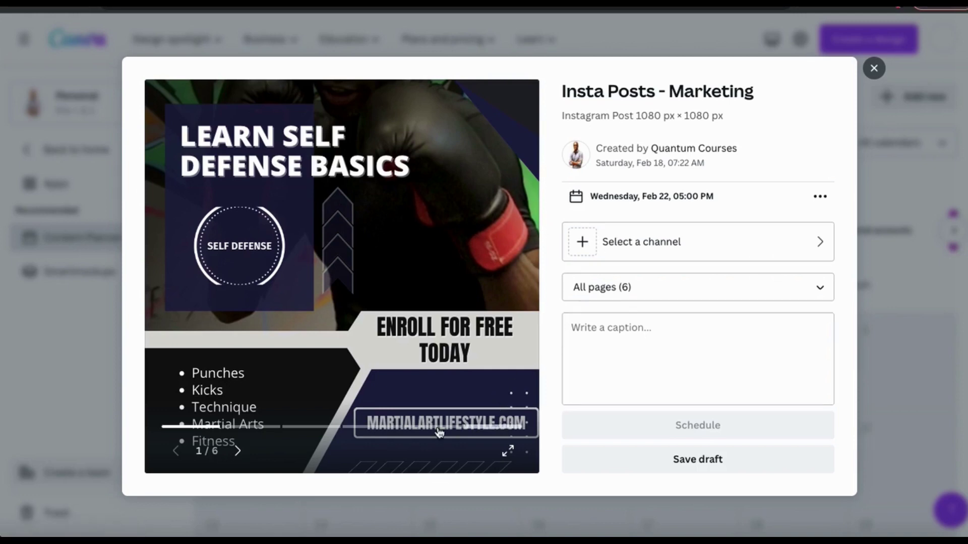
{"action": "left_click", "coordinate": [239, 451]}
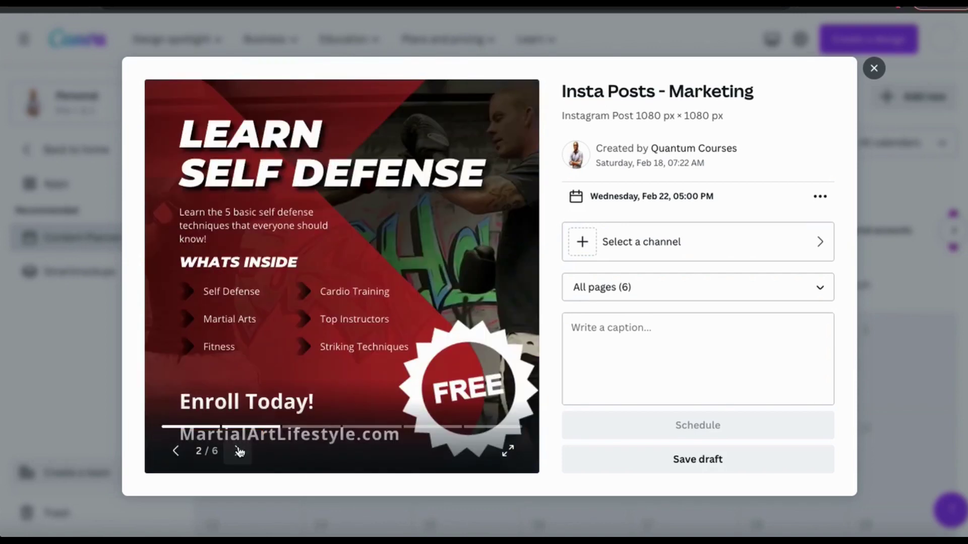
{"action": "left_click", "coordinate": [177, 452]}
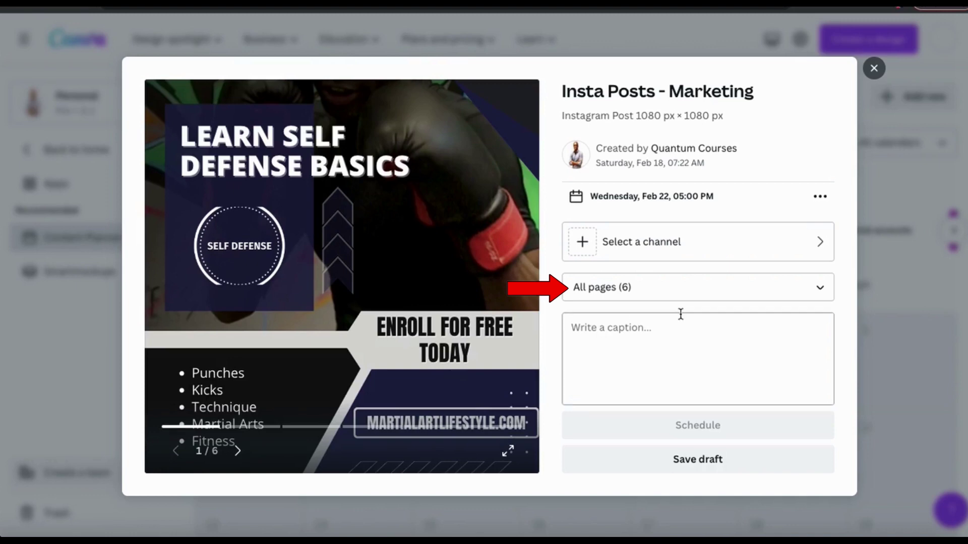
- Limit the post to Page 1 of the Insta Posts - Marketing design
{"action": "left_click", "coordinate": [708, 296]}
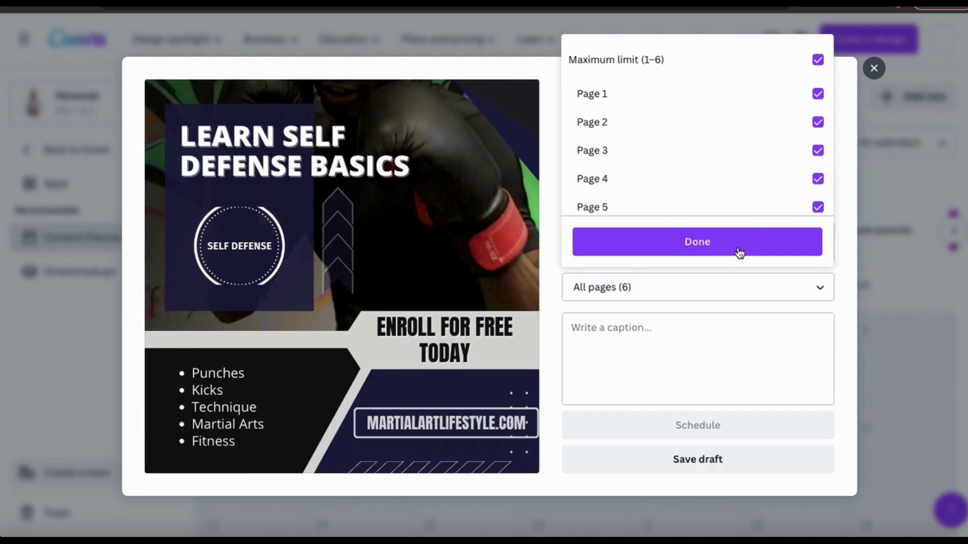
{"action": "left_click", "coordinate": [818, 60]}
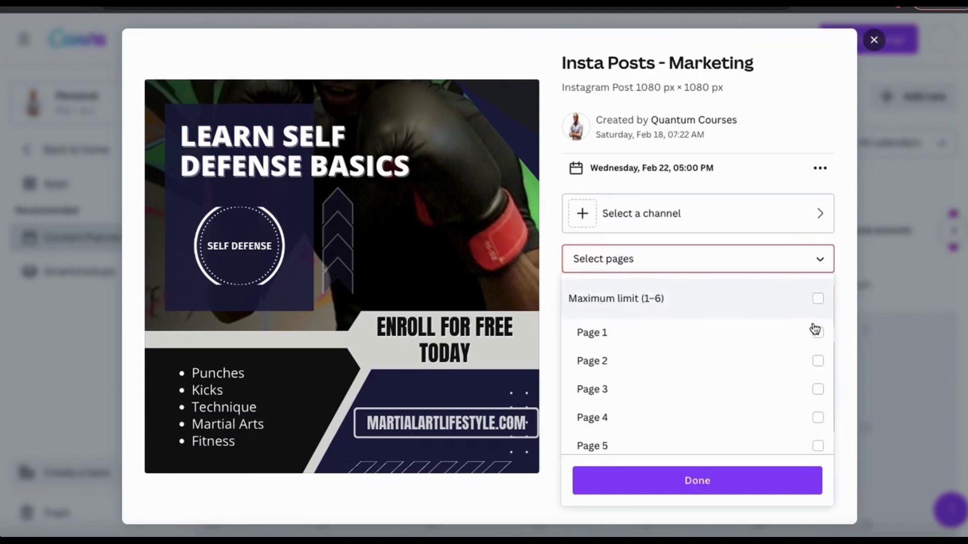
{"action": "left_click", "coordinate": [818, 334]}
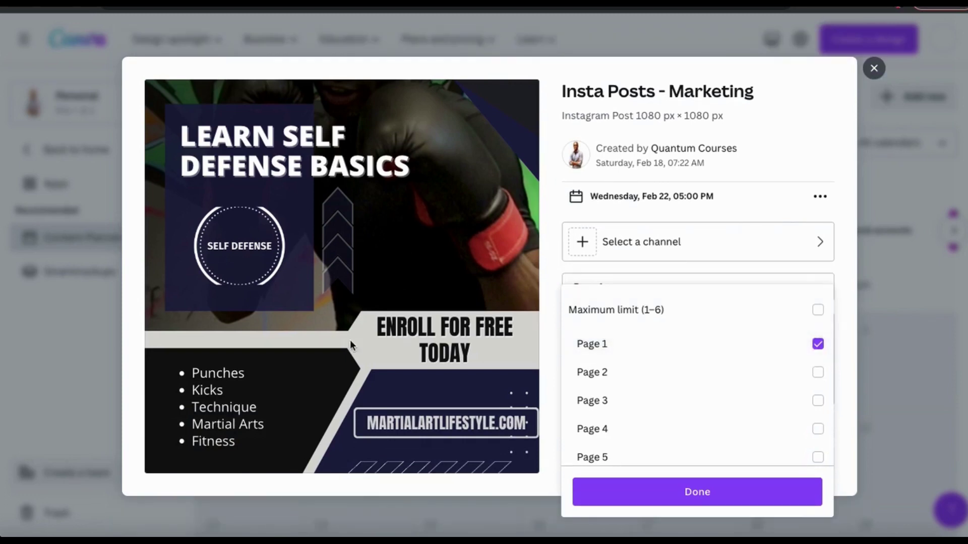
{"action": "left_click", "coordinate": [848, 273]}
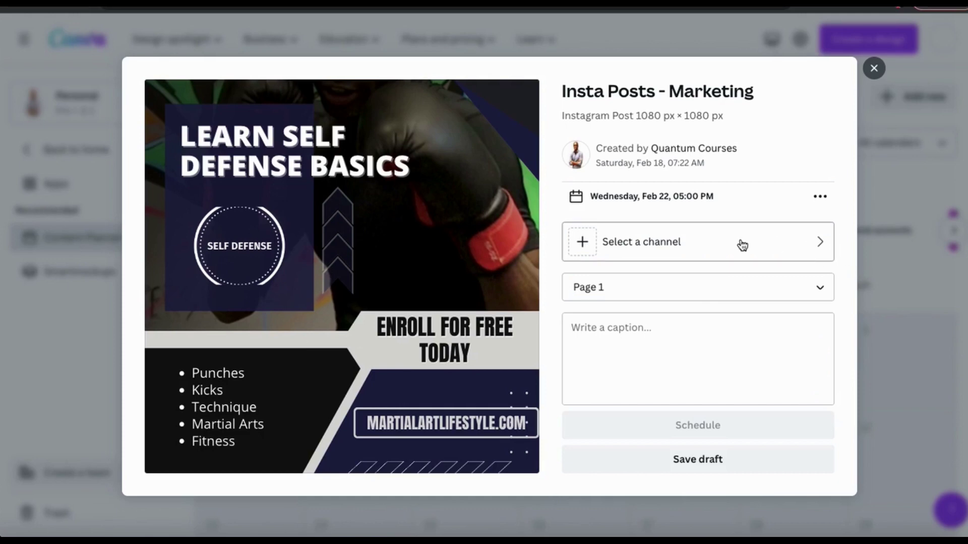
- Set the post's channel to the Martial Art Lifestyle Facebook Page
{"action": "left_click", "coordinate": [640, 251]}
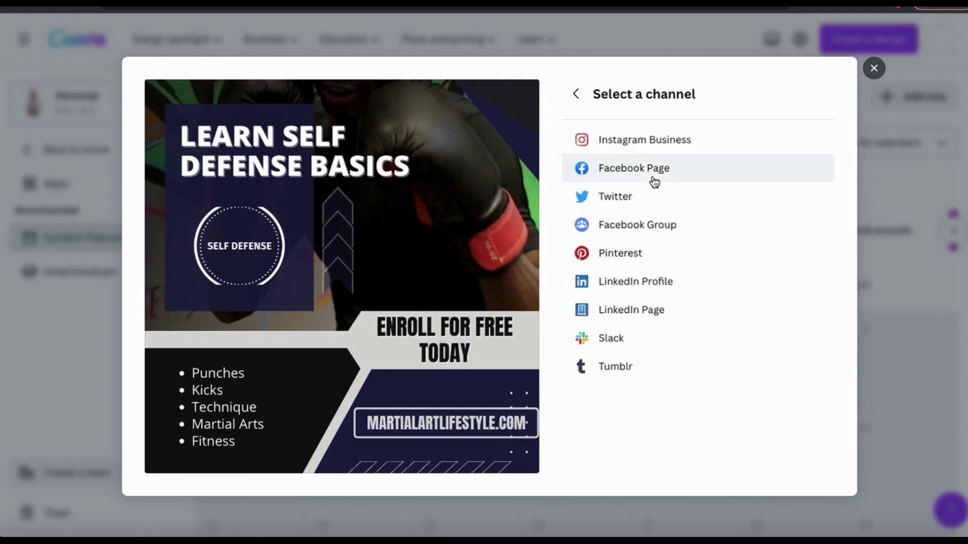
{"action": "left_click", "coordinate": [624, 178]}
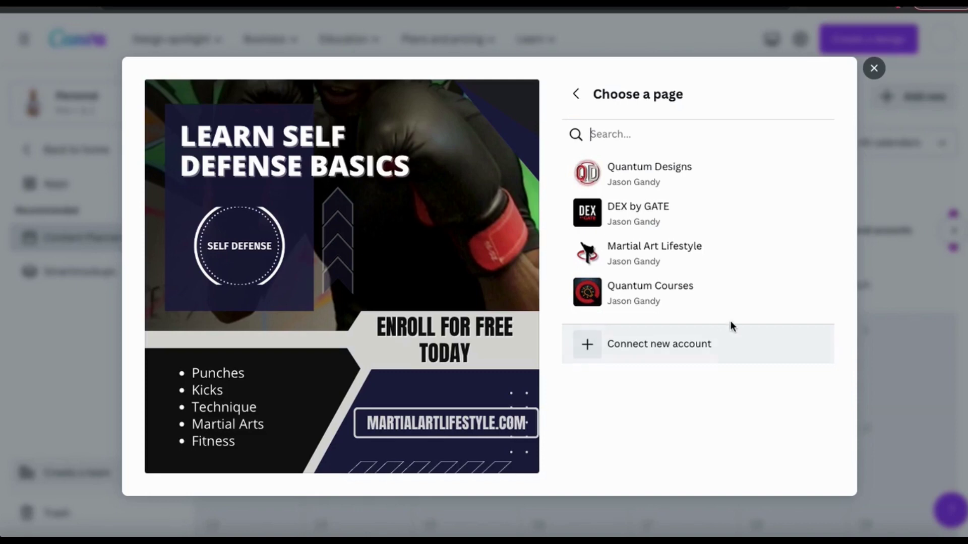
{"action": "left_click", "coordinate": [648, 257]}
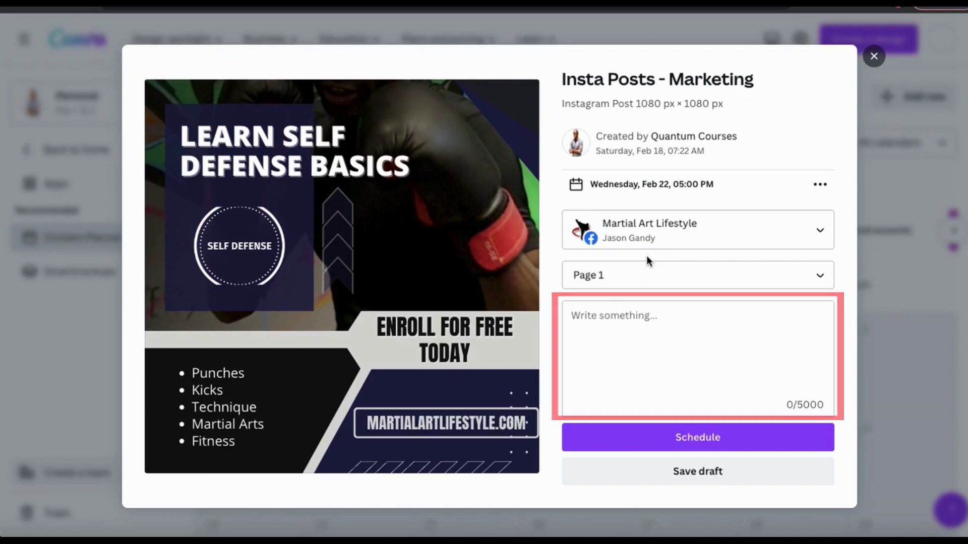
- Write the post caption "Learn the 5 Self Defense Basics Everyone Should Know! Enroll for Free Today! MartialArtLifestyle.com" and schedule the post
{"action": "left_click", "coordinate": [654, 323]}
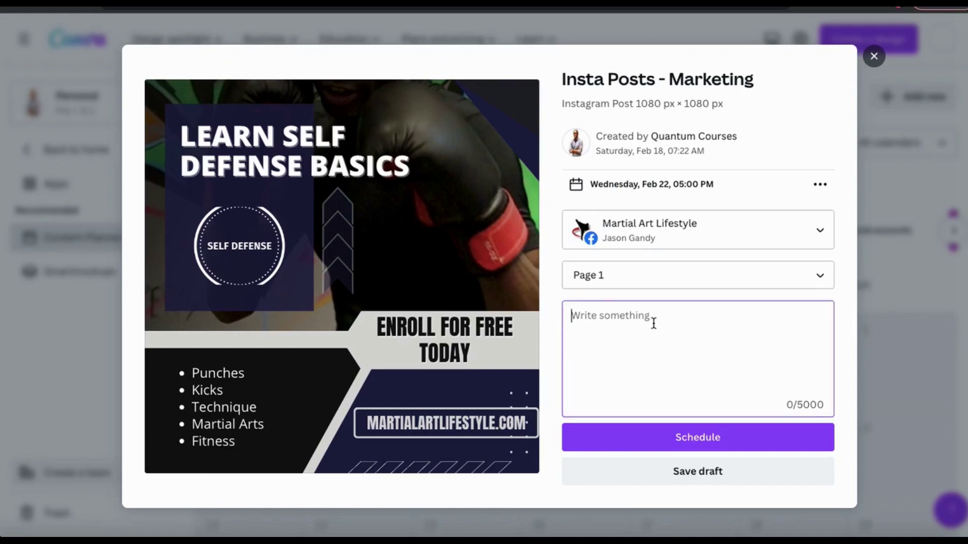
{"action": "type", "text": "Learn the "}
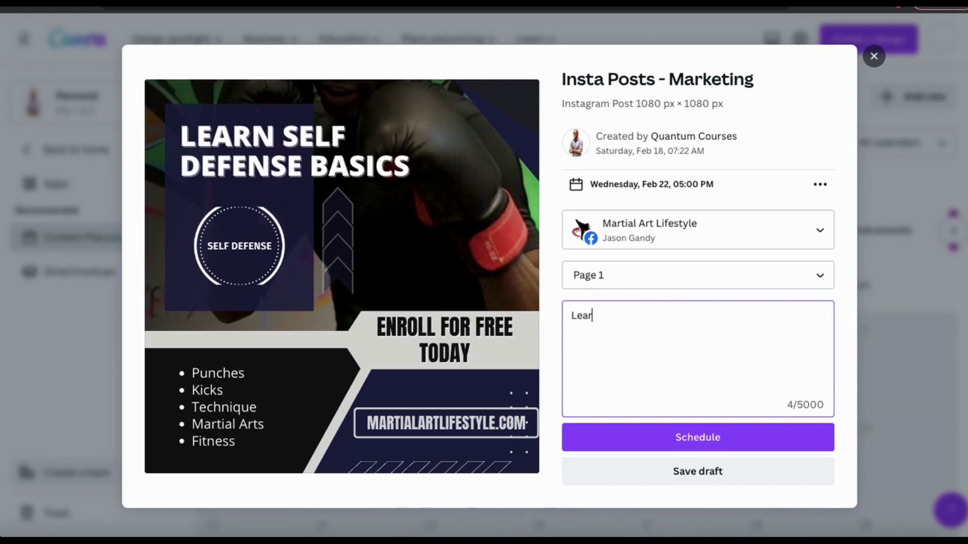
{"action": "type", "text": "5"}
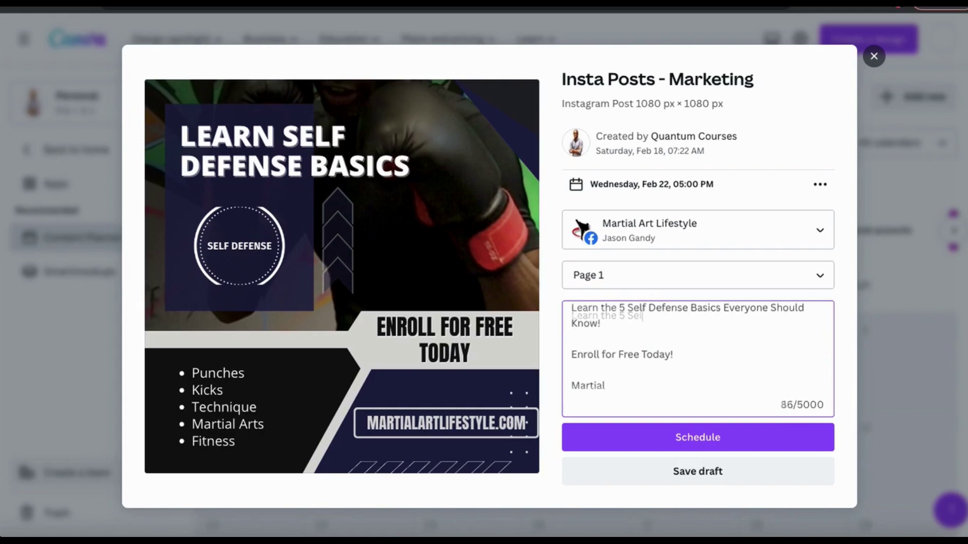
{"action": "type", "text": "ArtLifes"}
{"action": "type", "text": "tyle.com"}
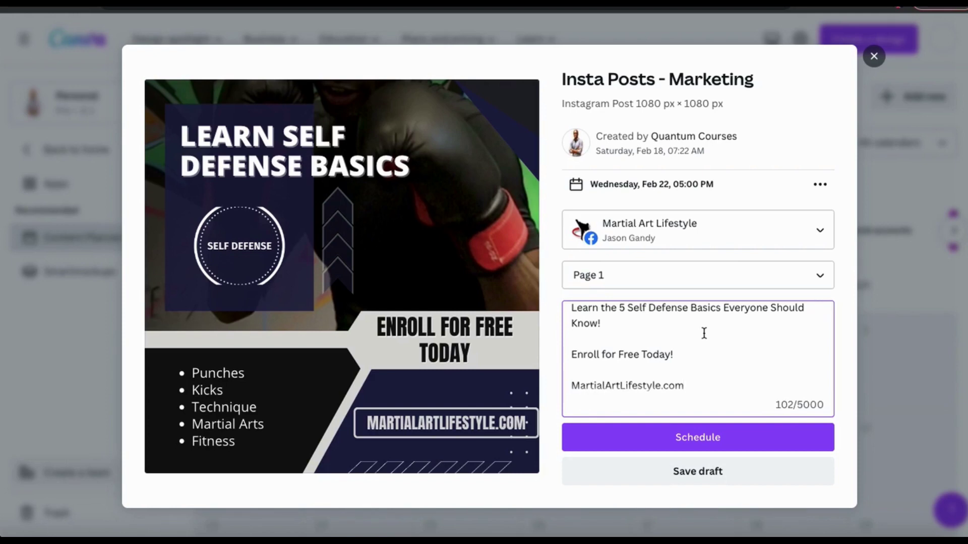
{"action": "key", "text": "Return"}
{"action": "key", "text": "BackSpace"}
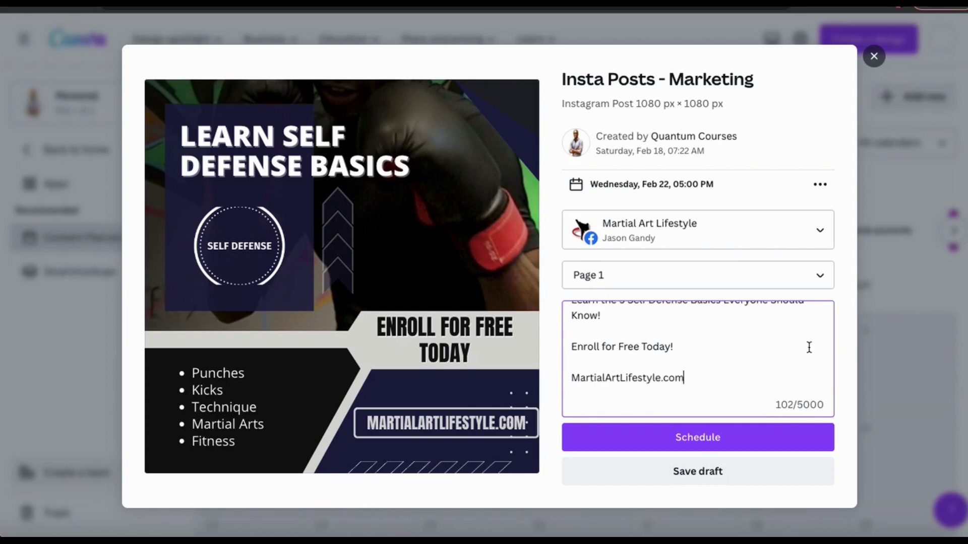
{"action": "scroll", "coordinate": [808, 345], "scroll_direction": "up", "scroll_amount": 1}
{"action": "scroll", "coordinate": [808, 346], "scroll_direction": "down", "scroll_amount": 1}
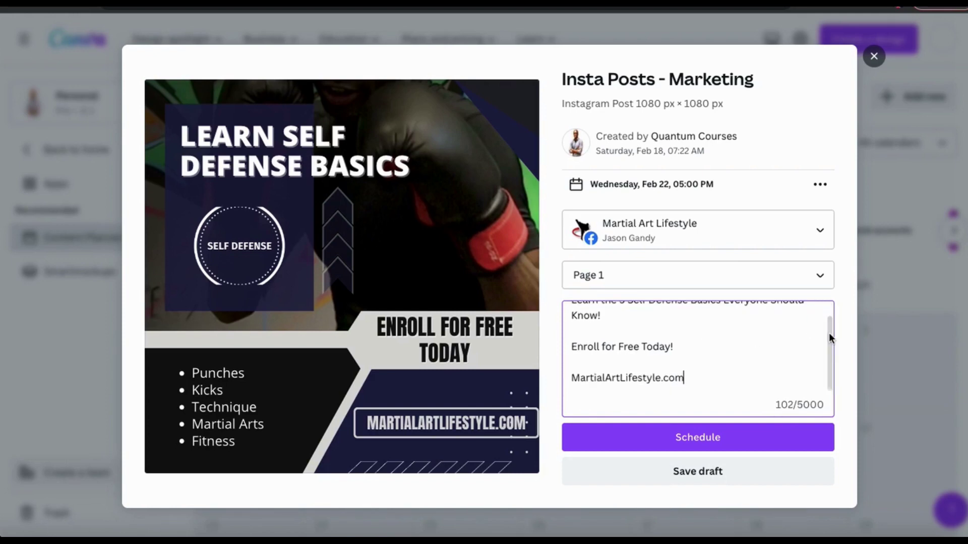
{"action": "left_click", "coordinate": [846, 341]}
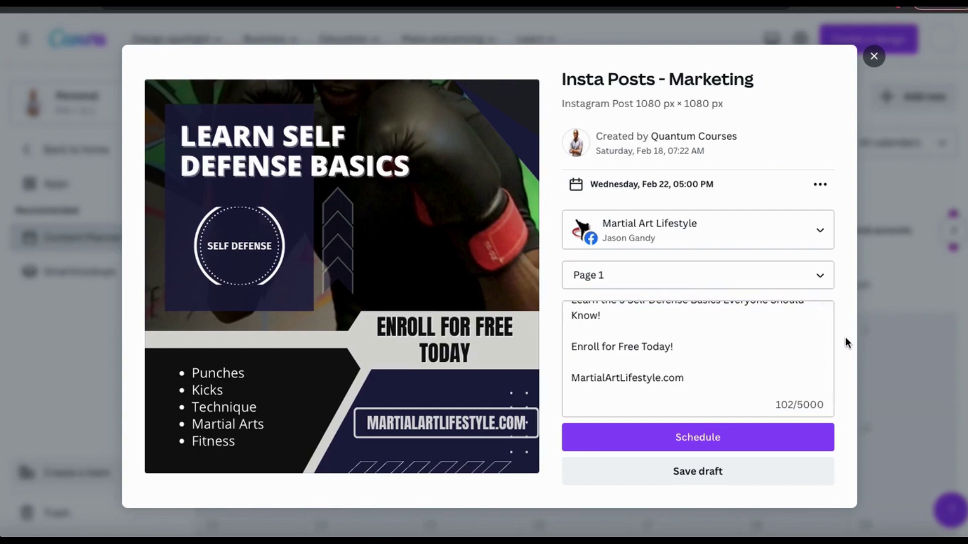
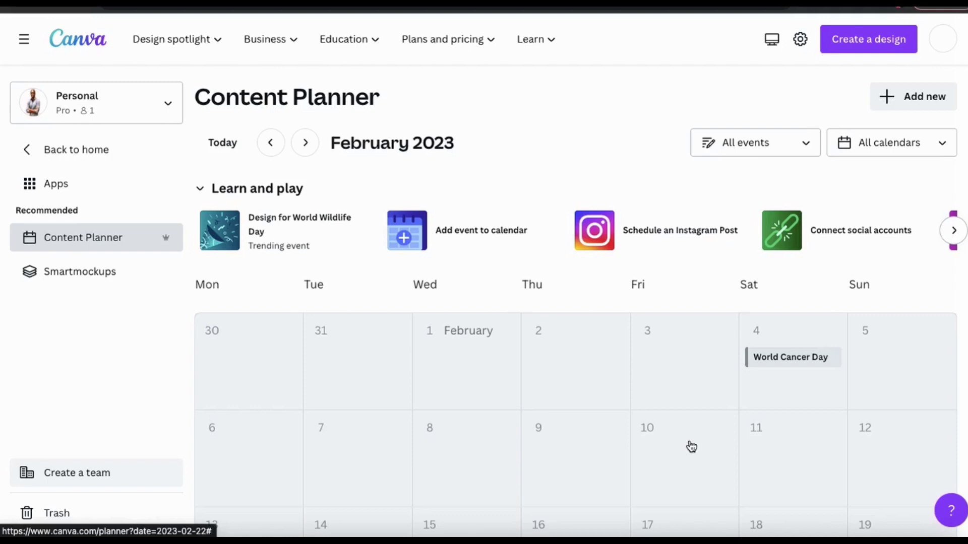
- Review the details of the self-defense post scheduled on February 22 in the planner calendar and close them
{"action": "scroll", "coordinate": [691, 446], "scroll_direction": "down", "scroll_amount": 6}
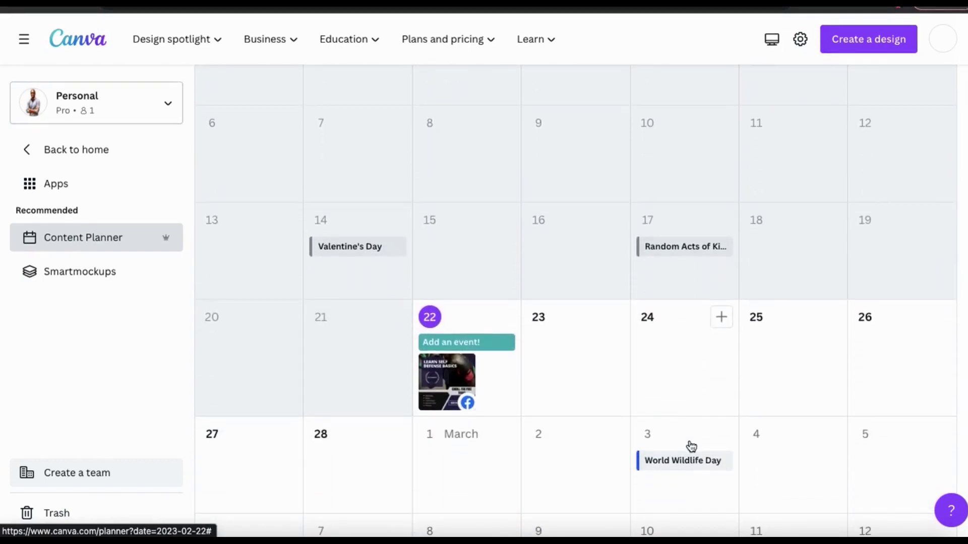
{"action": "scroll", "coordinate": [691, 447], "scroll_direction": "down", "scroll_amount": 1}
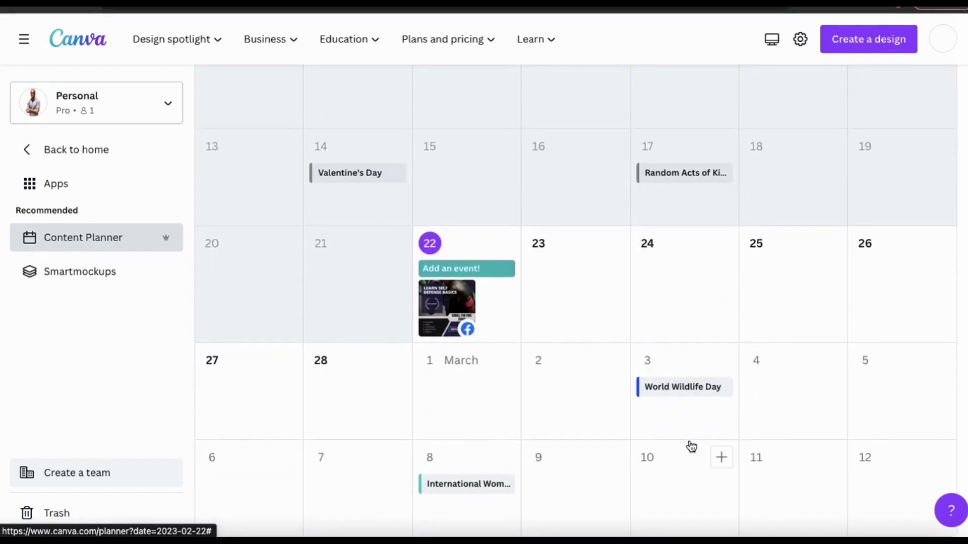
{"action": "mouse_move", "coordinate": [470, 334]}
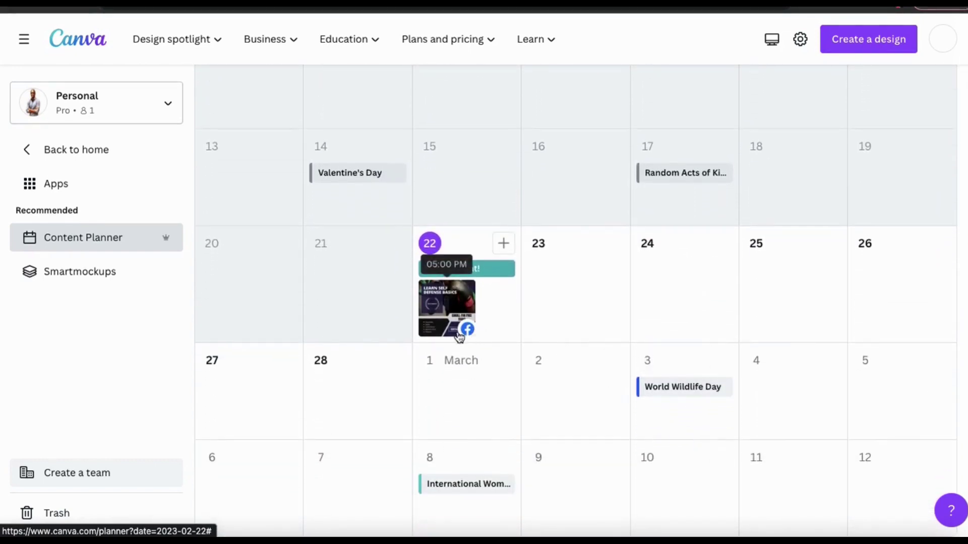
{"action": "mouse_move", "coordinate": [447, 318]}
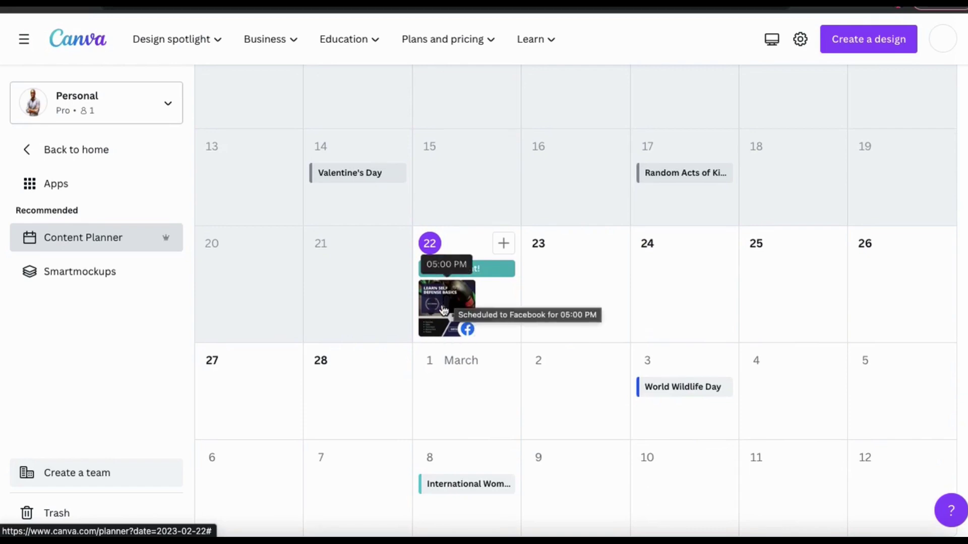
{"action": "left_click", "coordinate": [444, 309]}
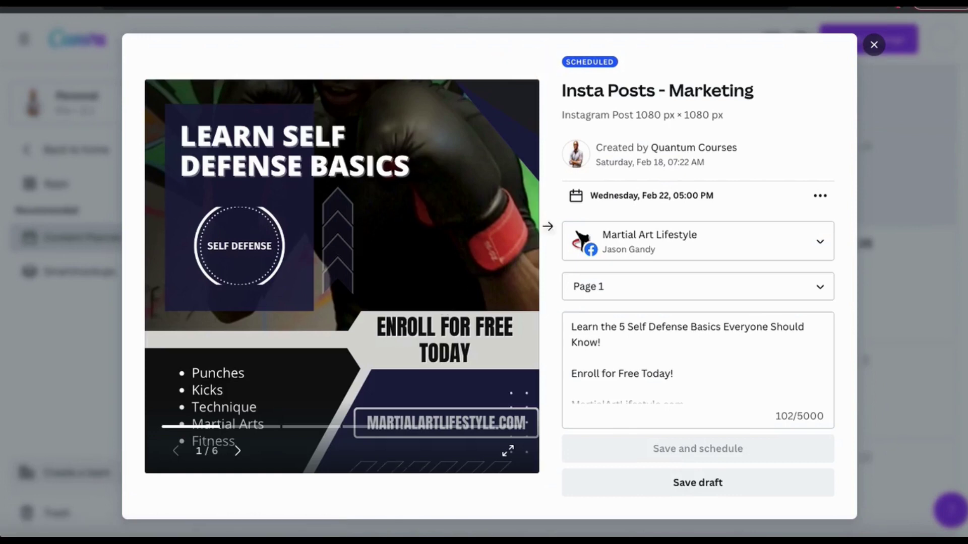
{"action": "left_click", "coordinate": [874, 45]}
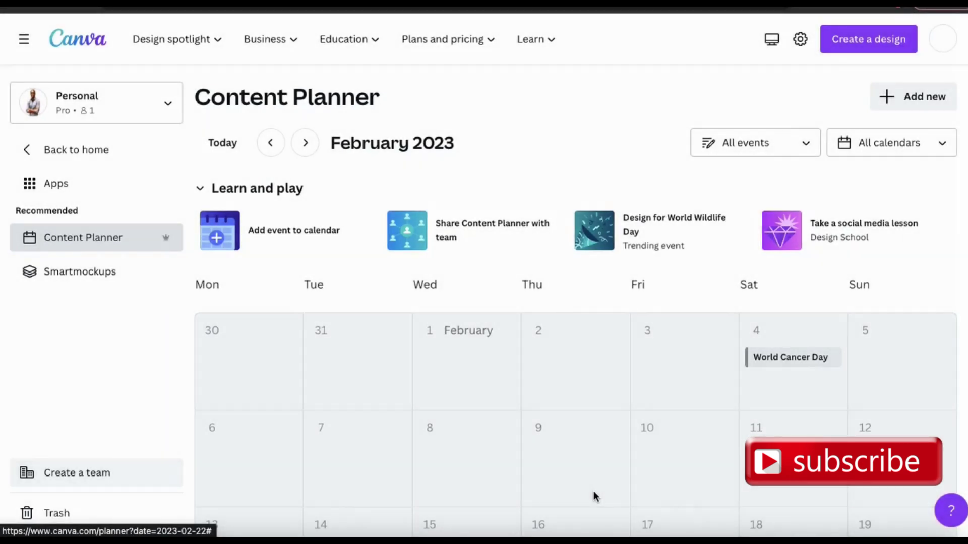
- View the published February 22 post on Facebook and examine its insights in the Content Planner
{"action": "scroll", "coordinate": [594, 496], "scroll_direction": "down", "scroll_amount": 6}
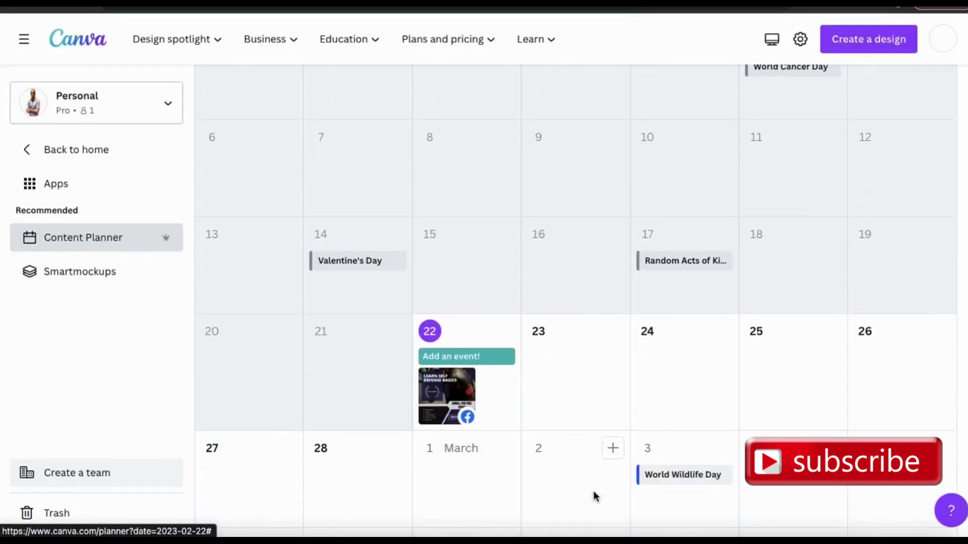
{"action": "scroll", "coordinate": [595, 496], "scroll_direction": "down", "scroll_amount": 2}
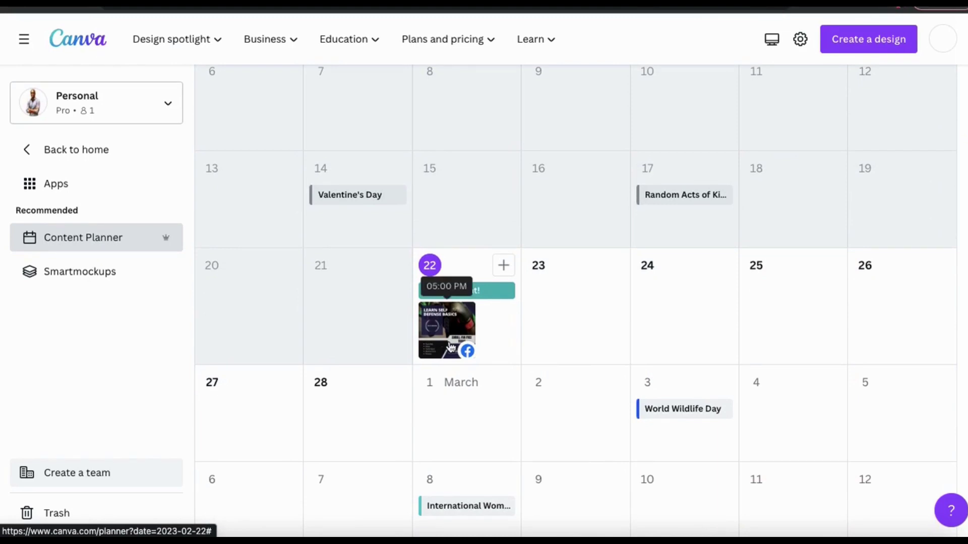
{"action": "left_click", "coordinate": [441, 332]}
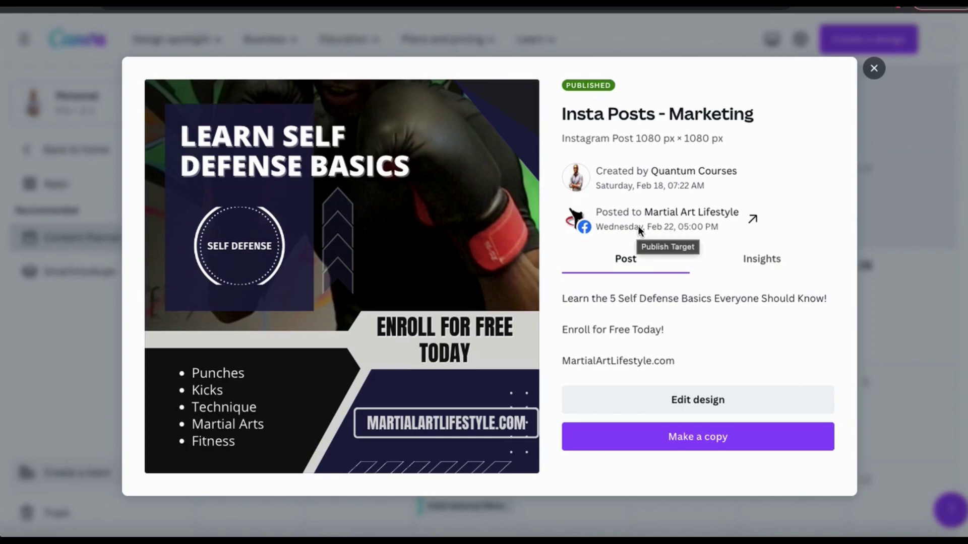
{"action": "left_click", "coordinate": [753, 222]}
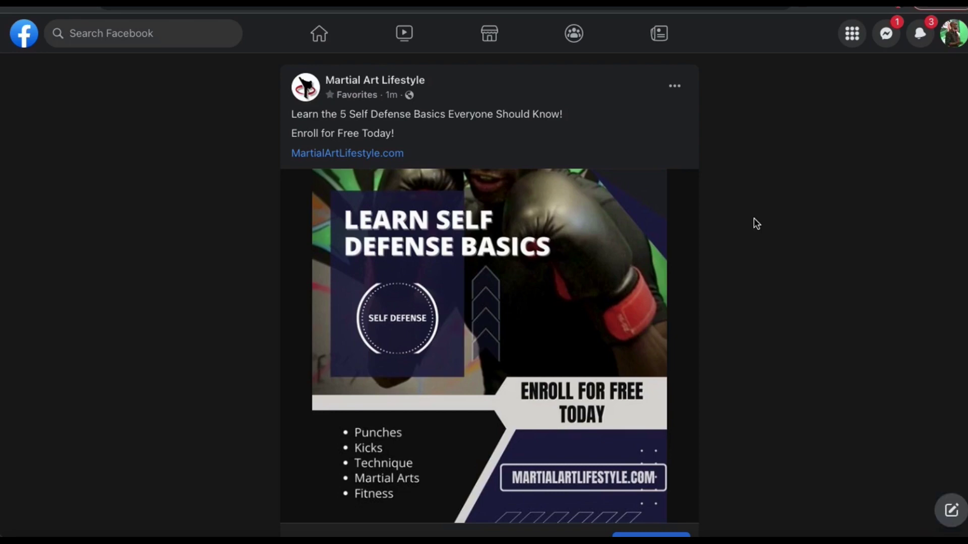
{"action": "scroll", "coordinate": [754, 219], "scroll_direction": "down", "scroll_amount": 1}
{"action": "scroll", "coordinate": [754, 218], "scroll_direction": "down", "scroll_amount": 2}
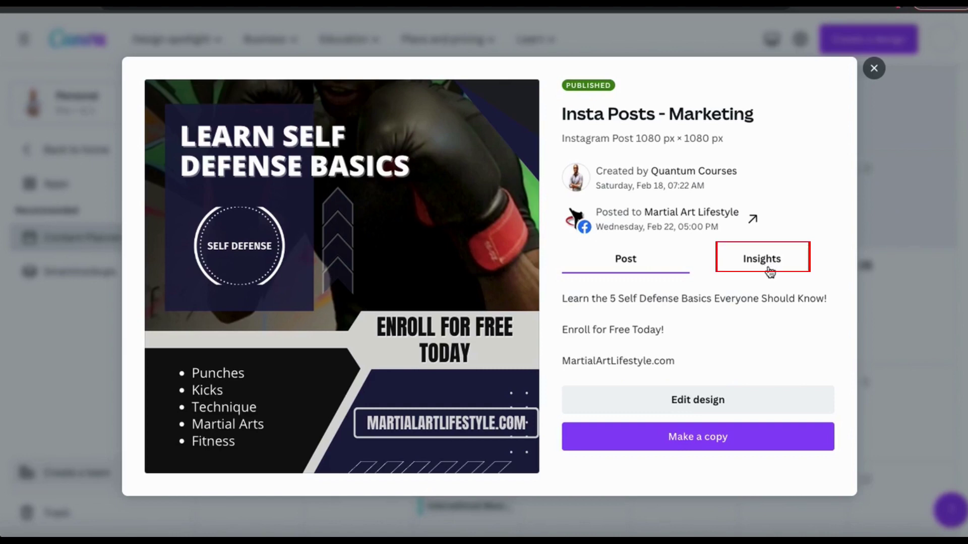
{"action": "left_click", "coordinate": [750, 267]}
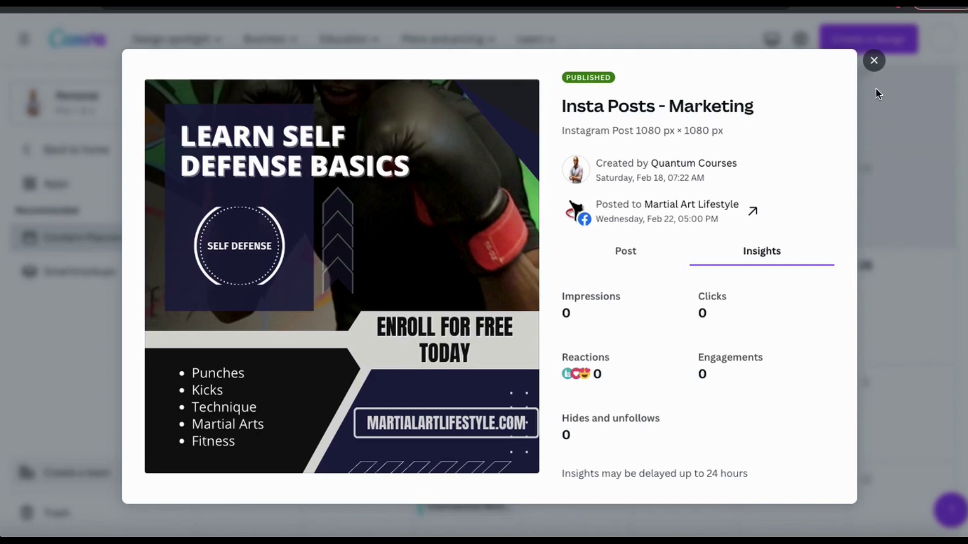
{"action": "left_click", "coordinate": [874, 61]}
- Start a new event in the Content Planner and set its date to Saturday, February 25
{"action": "scroll", "coordinate": [868, 147], "scroll_direction": "up", "scroll_amount": 6}
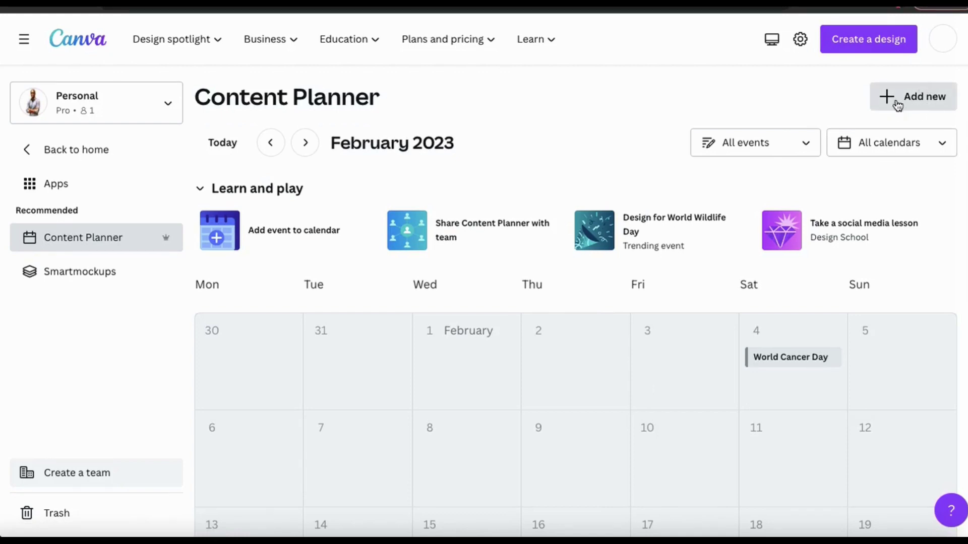
{"action": "left_click", "coordinate": [916, 110]}
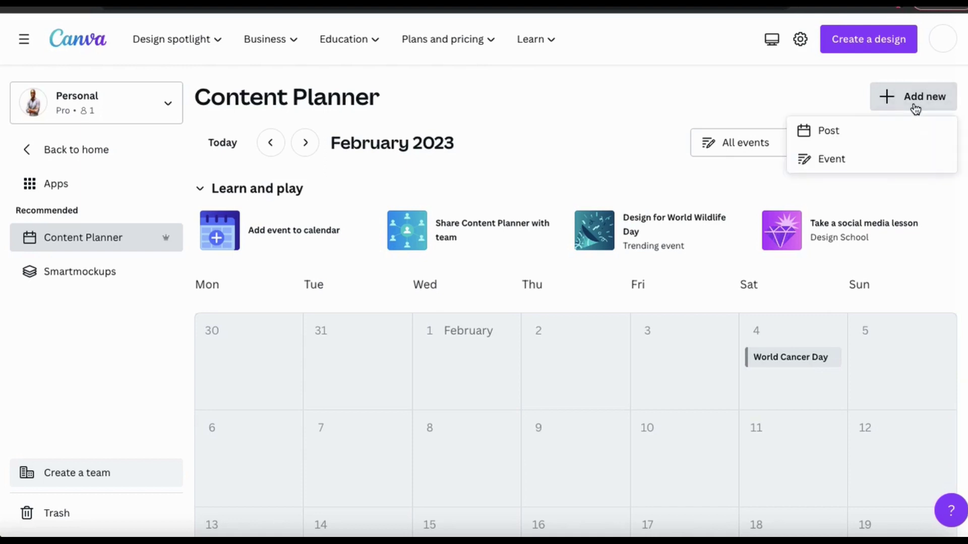
{"action": "left_click", "coordinate": [836, 169]}
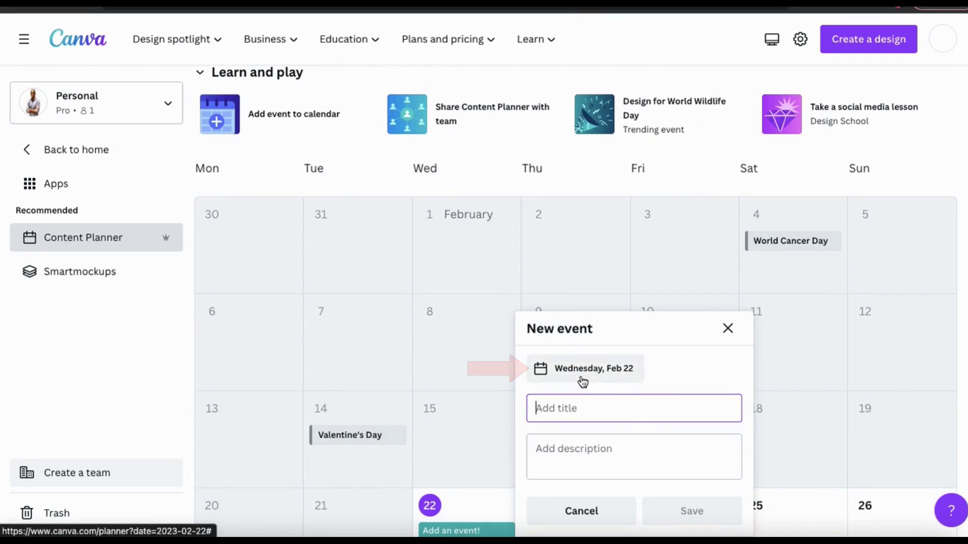
{"action": "left_click", "coordinate": [598, 382]}
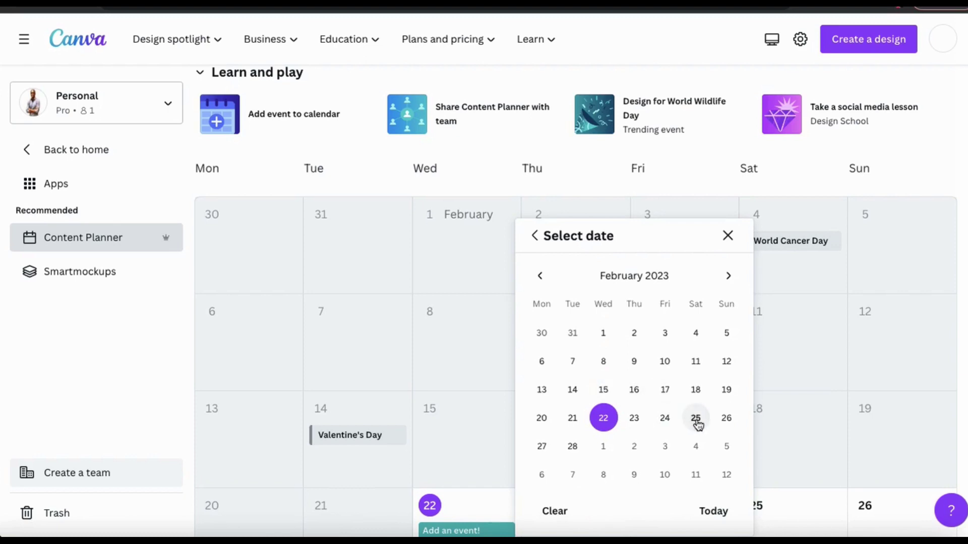
{"action": "left_click", "coordinate": [695, 419]}
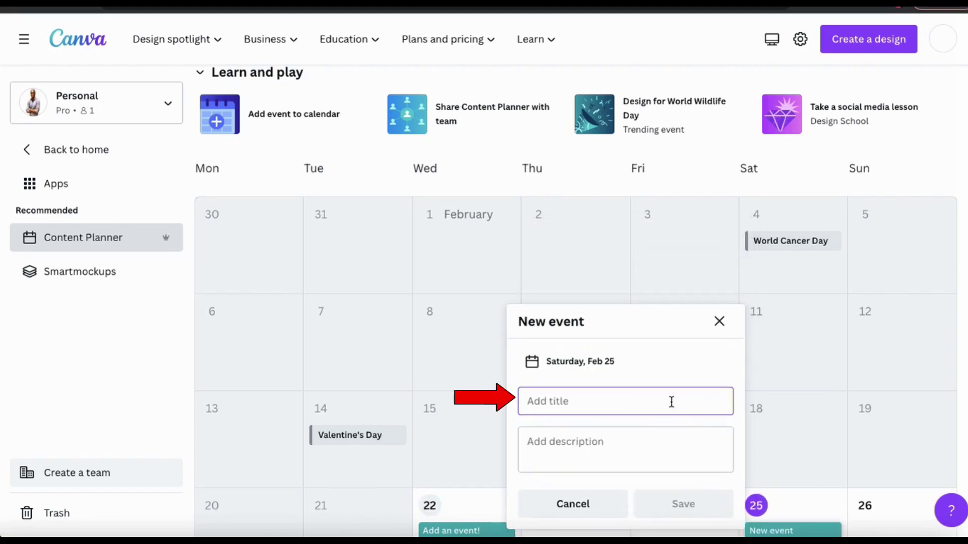
- Title the event as the person's birthday, describe throwing them a party at noon, and save it
{"action": "type", "text": "Sarah's Birthday"}
{"action": "left_click", "coordinate": [668, 443]}
{"action": "type", "text": "T"}
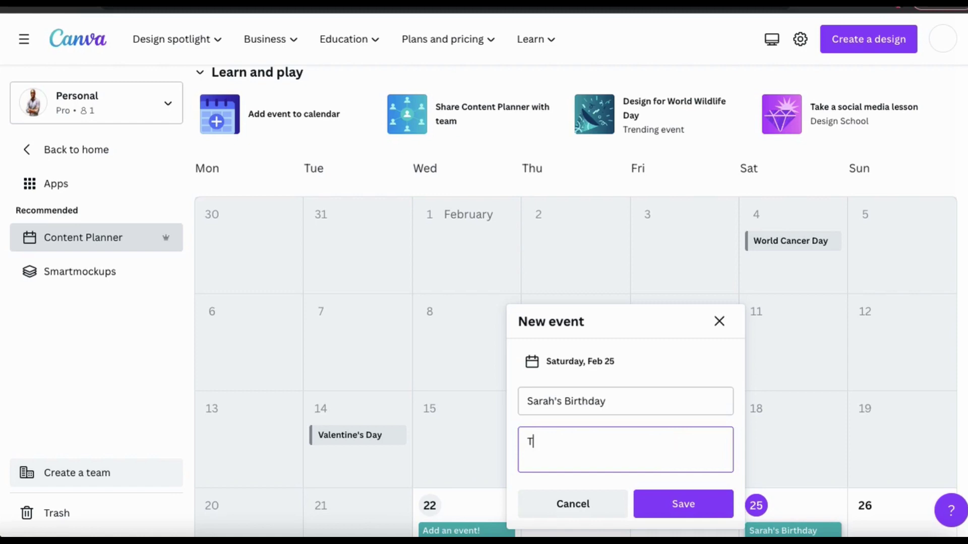
{"action": "type", "text": "hrow Sarah a party at noon."}
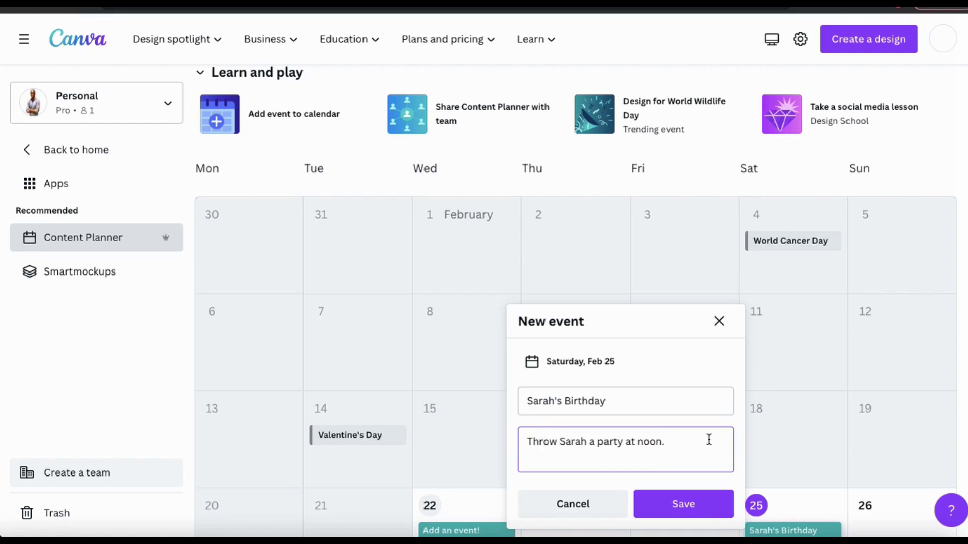
{"action": "left_click", "coordinate": [698, 506]}
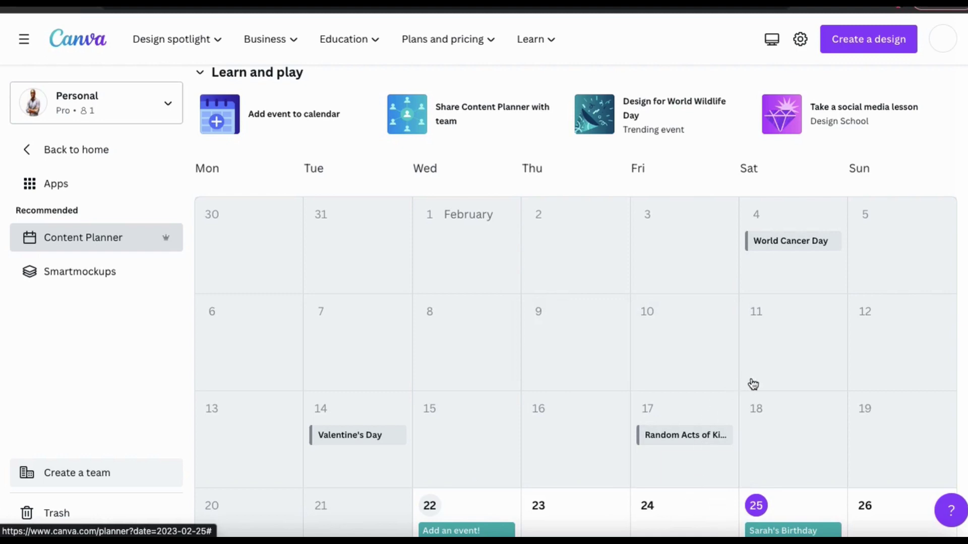
- Examine the birthday event's suggested designs and its edit and delete options on February 25, closing it without changes
{"action": "scroll", "coordinate": [753, 385], "scroll_direction": "down", "scroll_amount": 4}
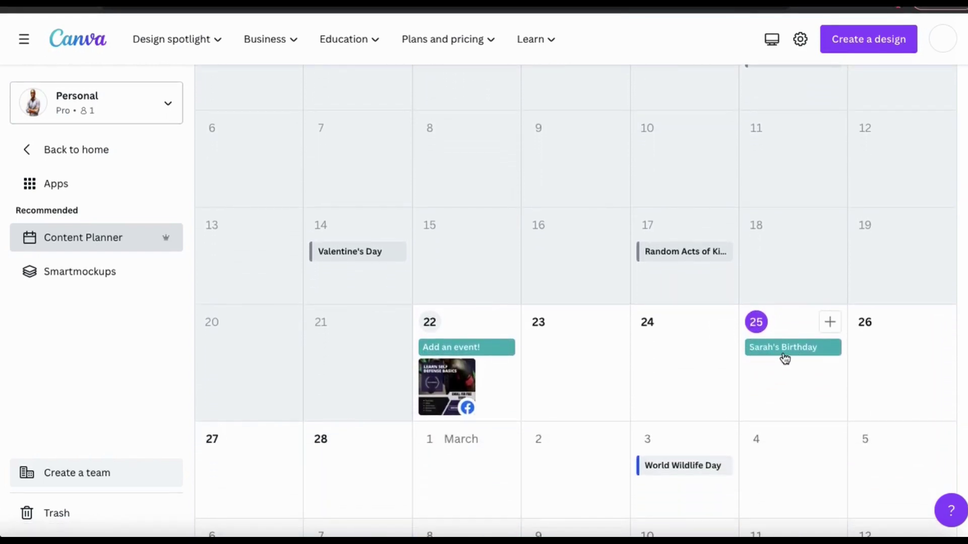
{"action": "left_click", "coordinate": [784, 354]}
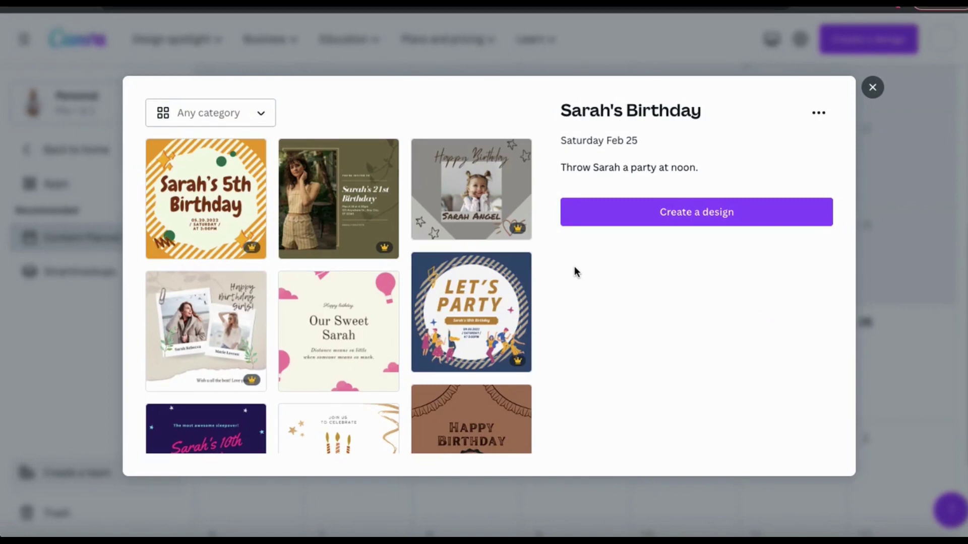
{"action": "left_click", "coordinate": [819, 113]}
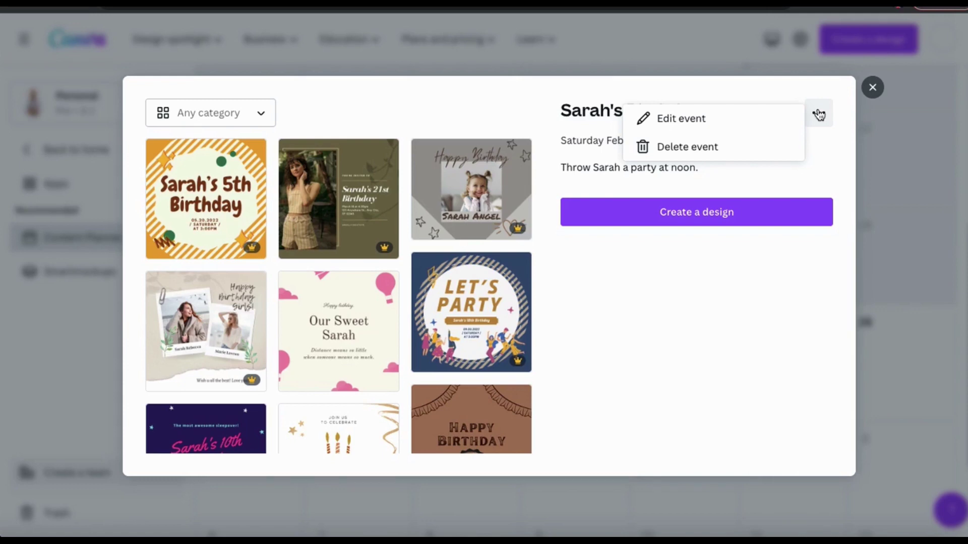
{"action": "left_click", "coordinate": [833, 164]}
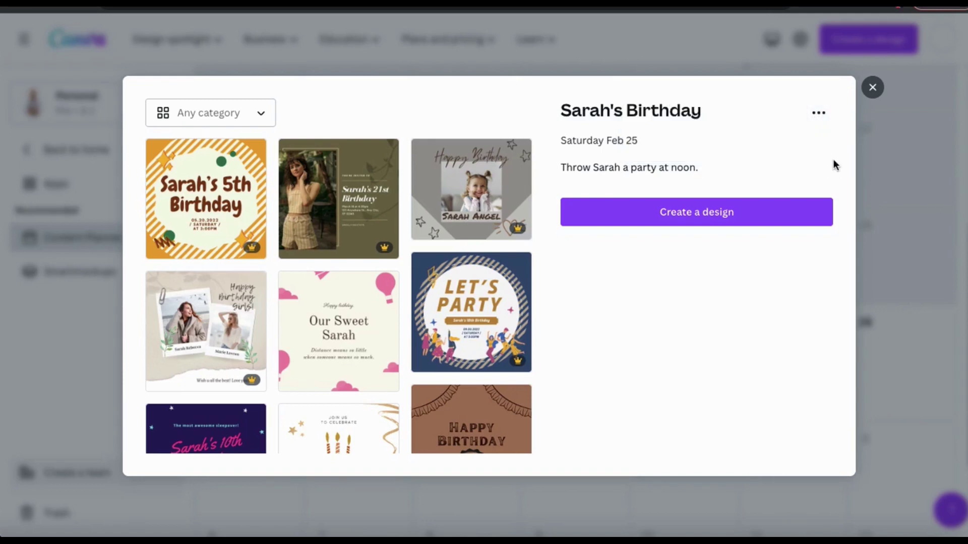
{"action": "left_click", "coordinate": [873, 87]}
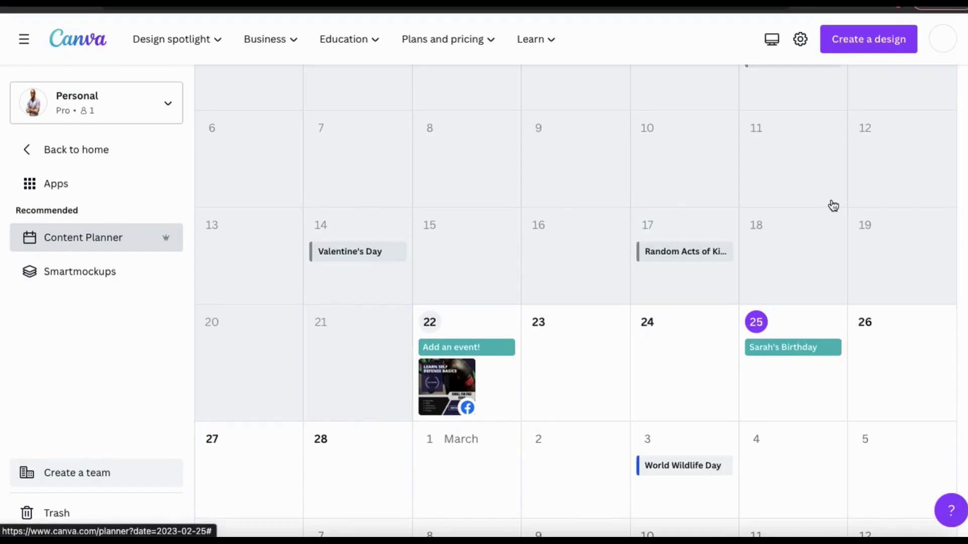
- Examine the Content Planner team sharing options and permission levels for the Martial Art Lifestyle channel without sharing it
{"action": "scroll", "coordinate": [833, 205], "scroll_direction": "up", "scroll_amount": 5}
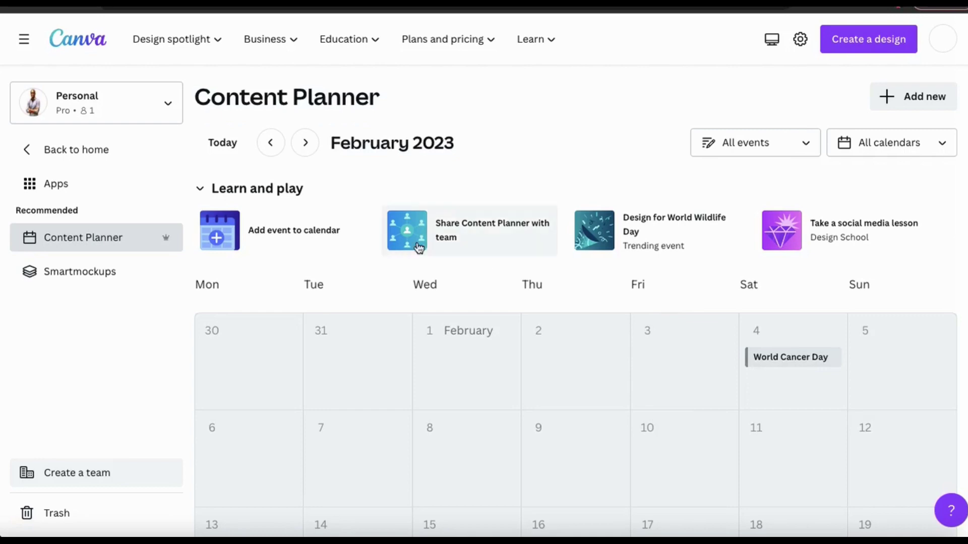
{"action": "left_click", "coordinate": [478, 246]}
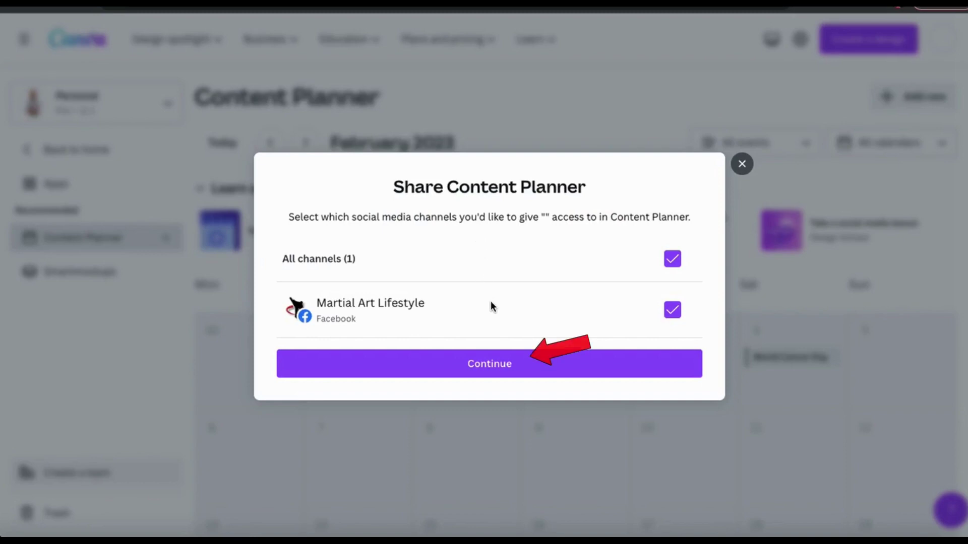
{"action": "left_click", "coordinate": [488, 373]}
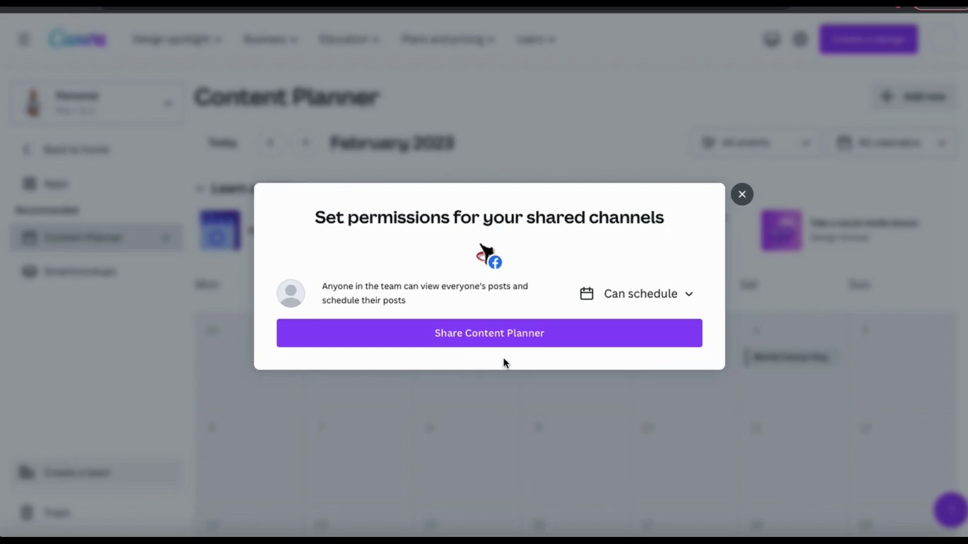
{"action": "left_click", "coordinate": [673, 295]}
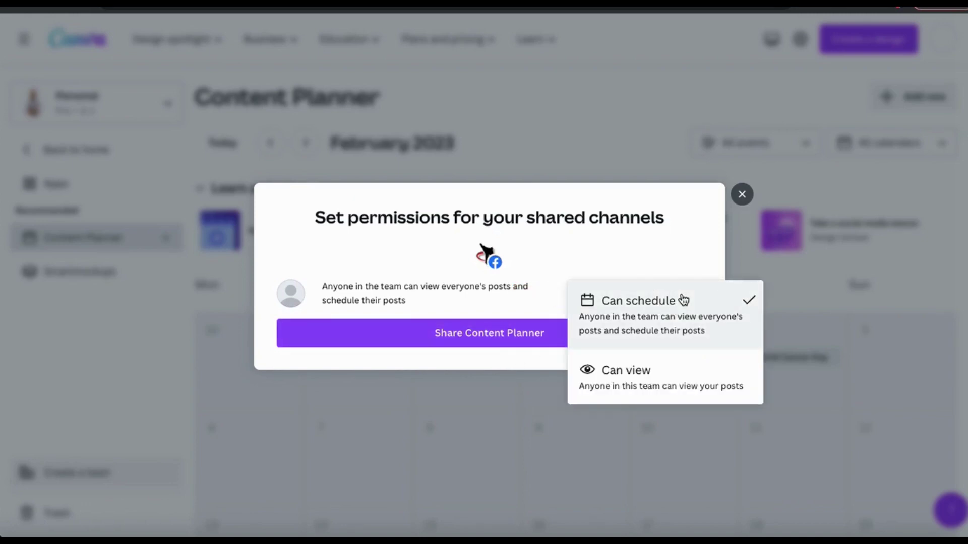
{"action": "left_click", "coordinate": [601, 259]}
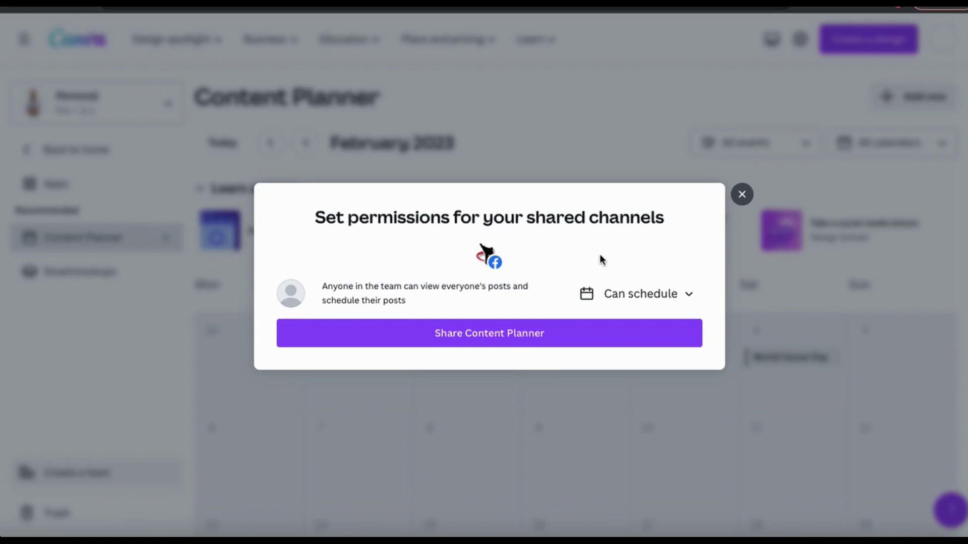
{"action": "left_click", "coordinate": [743, 194]}
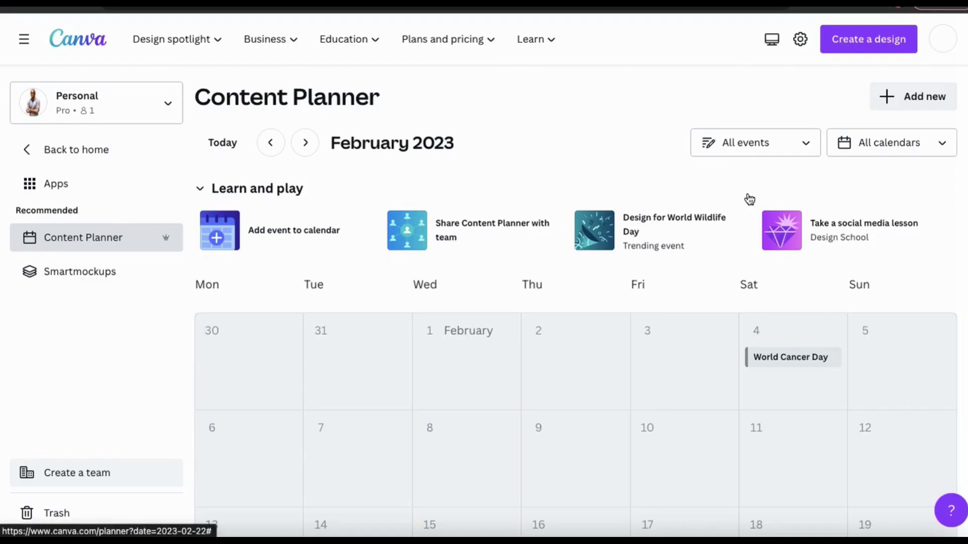